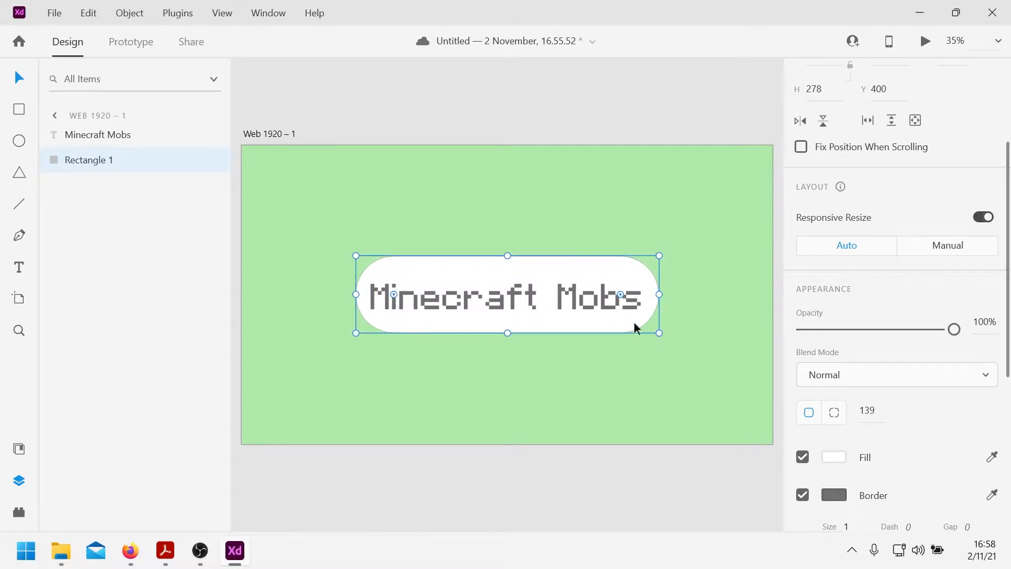
- Group the Minecraft Mobs text together with the white rounded rectangle behind it
drag(494, 300, 497, 300)
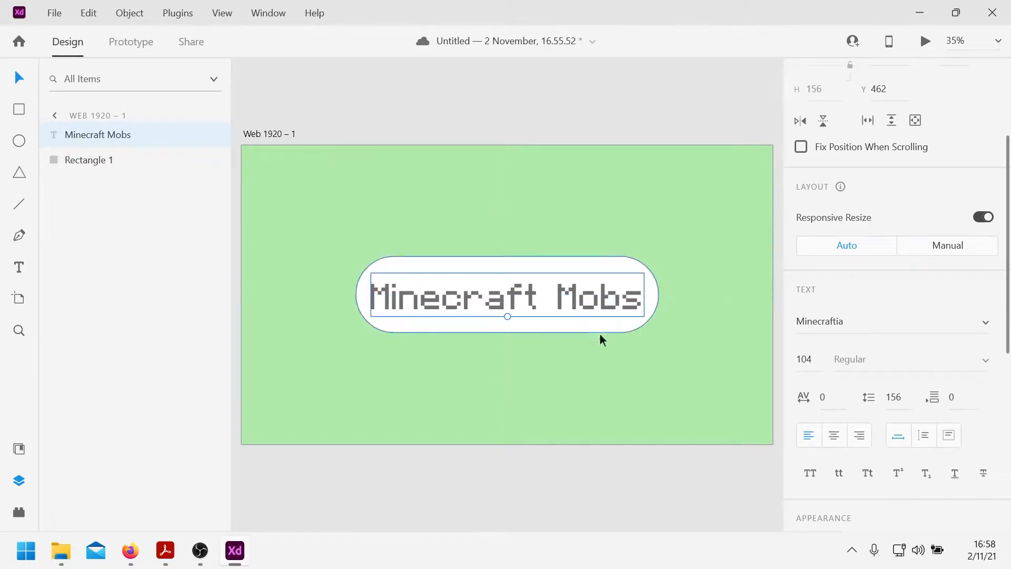
shift+click(579, 327)
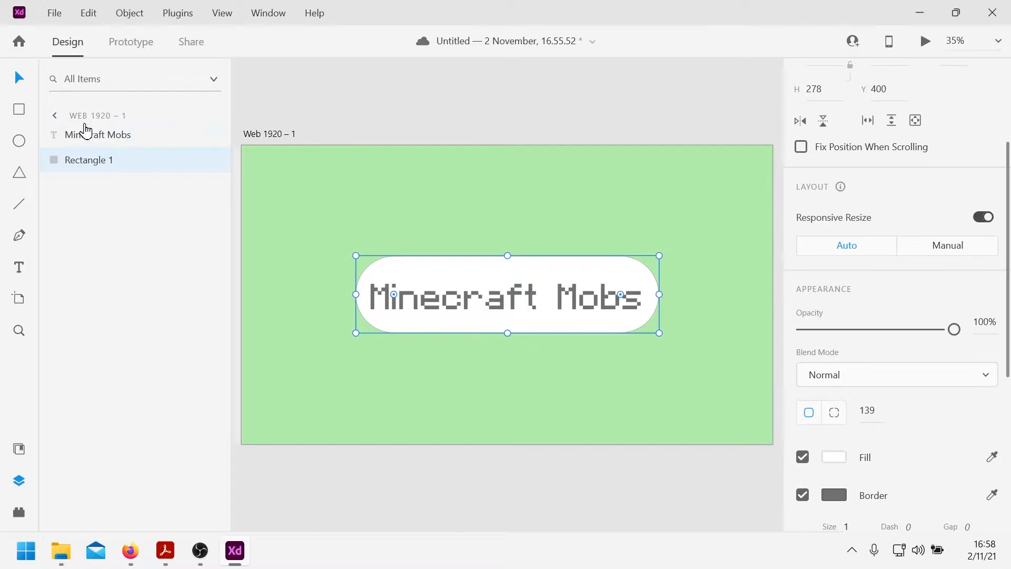
key(ctrl+g)
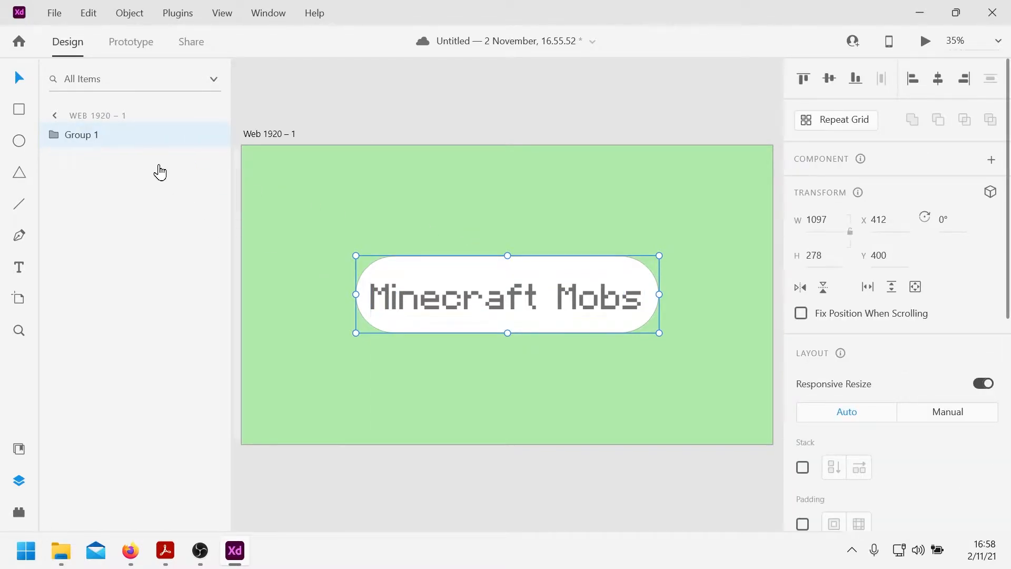
scroll(948, 300, up, 1)
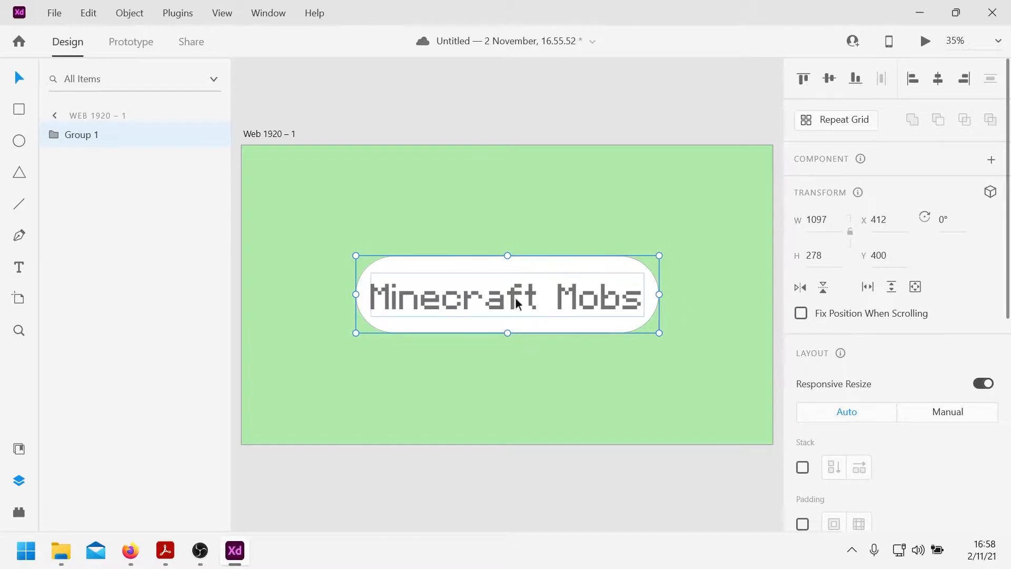
- Turn the grouped text and rectangle into a component and rename it Button
click(19, 449)
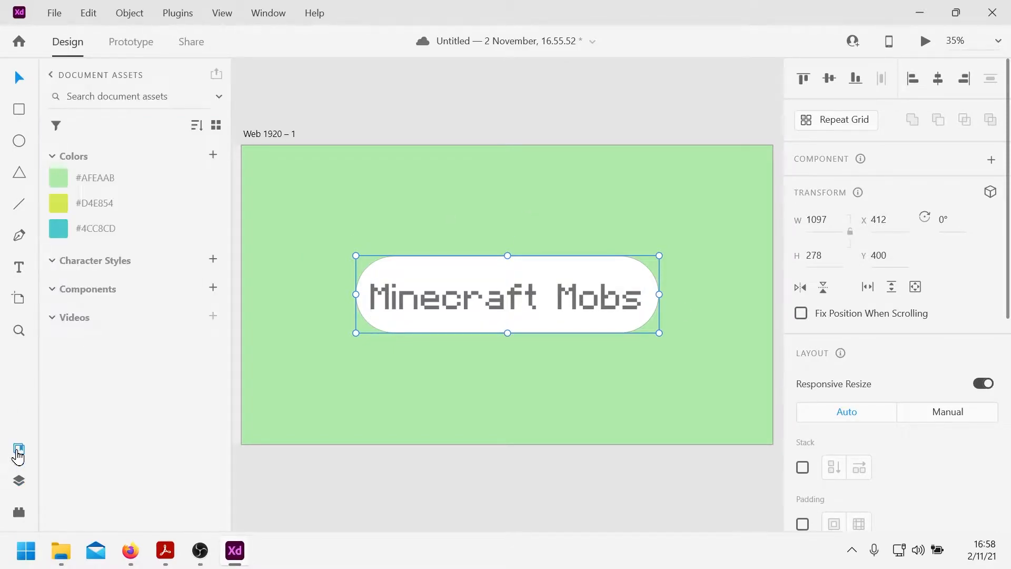
click(213, 287)
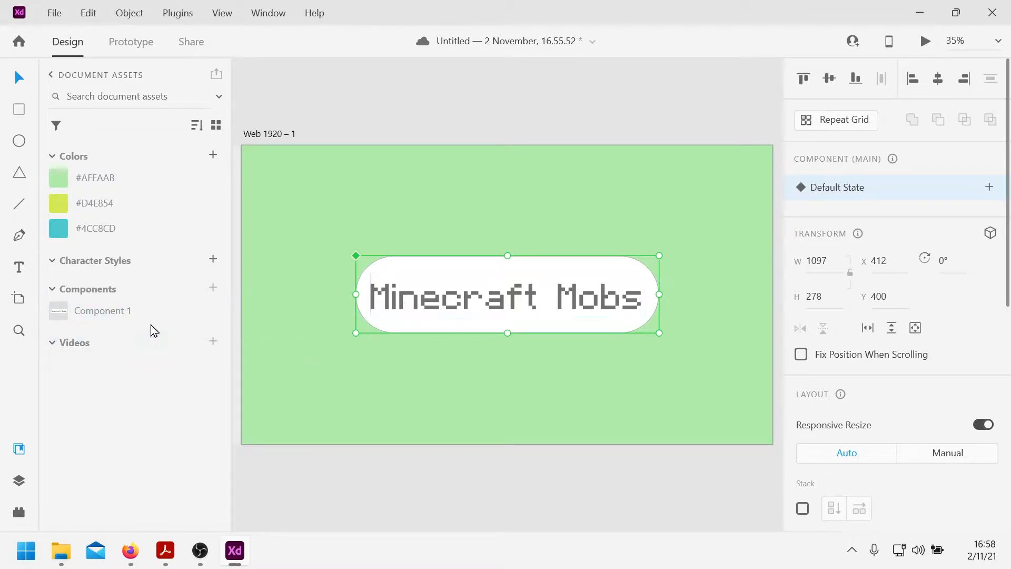
right_click(113, 311)
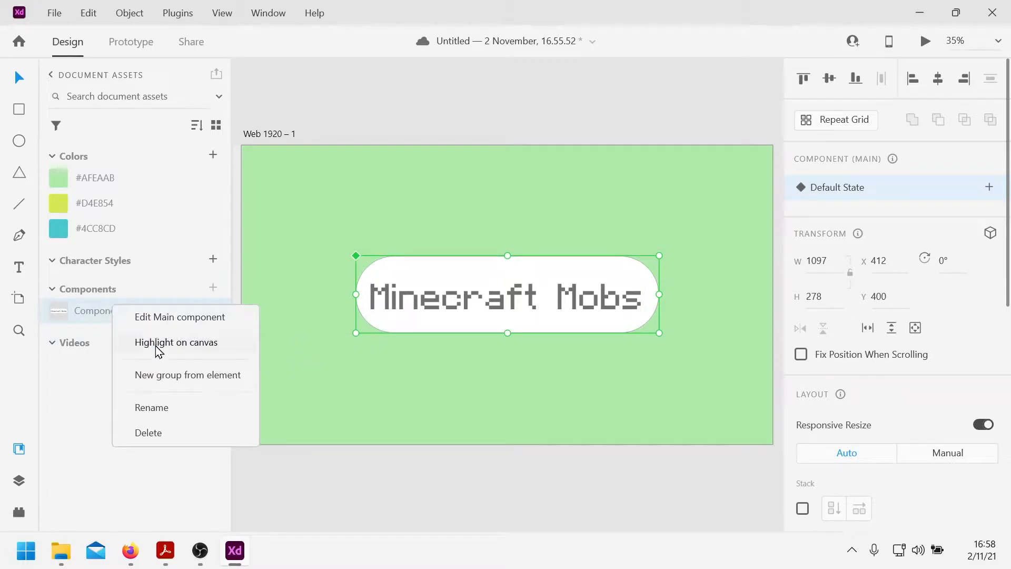
click(160, 416)
text(Button)
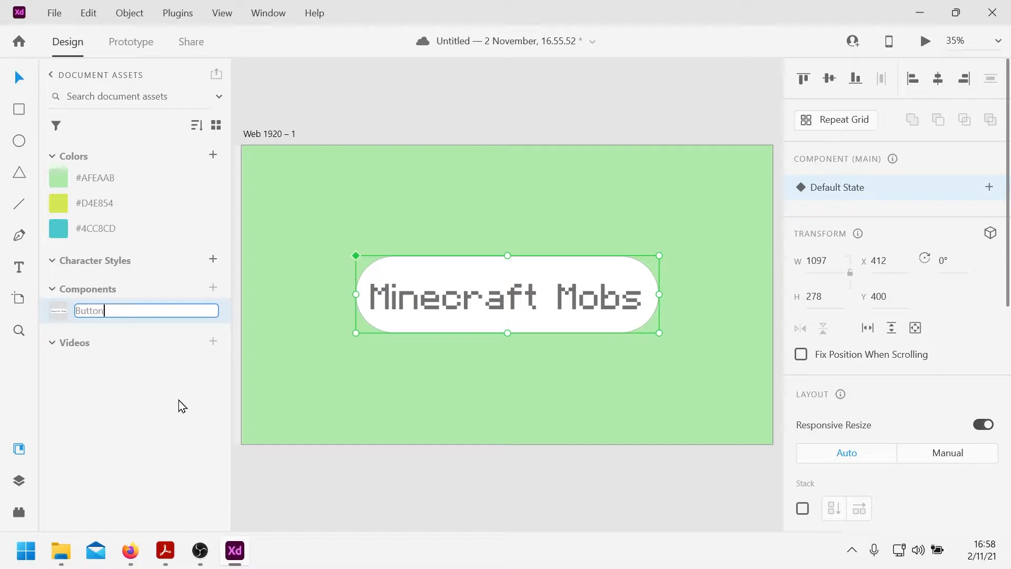
key(Return)
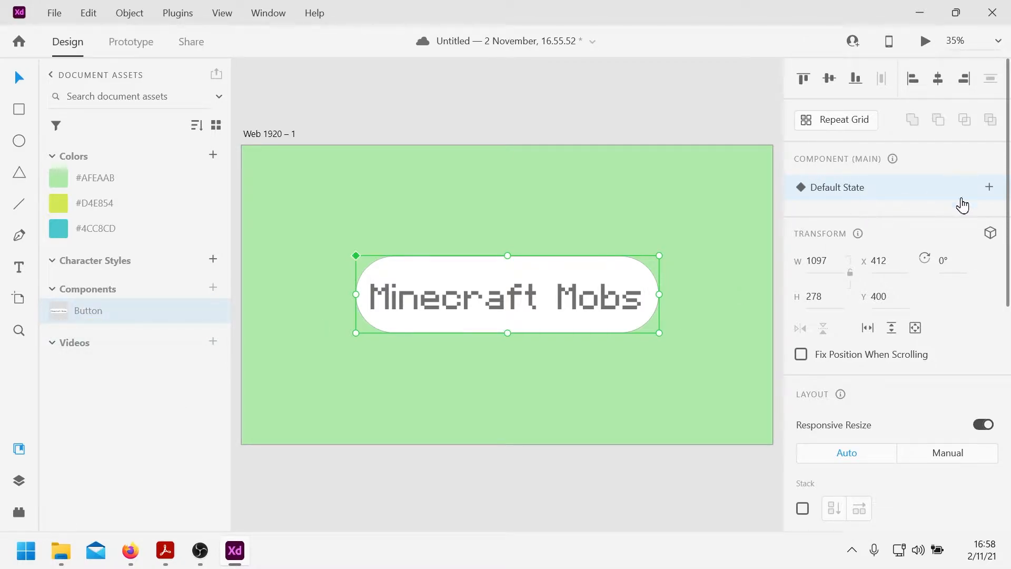
- Add a Hover State to the Button component, keeping the default state name
click(990, 190)
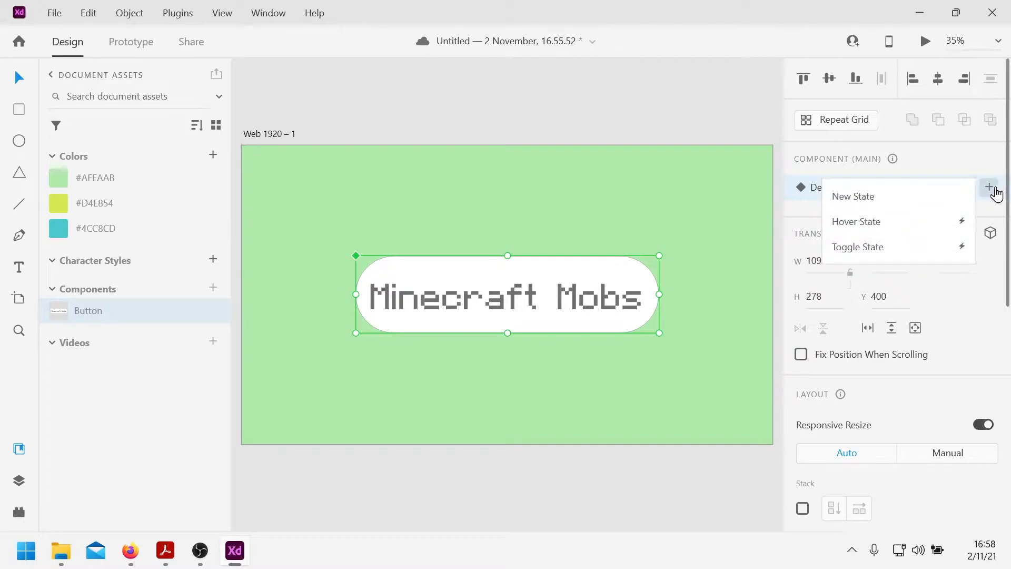
click(994, 189)
click(992, 189)
click(908, 223)
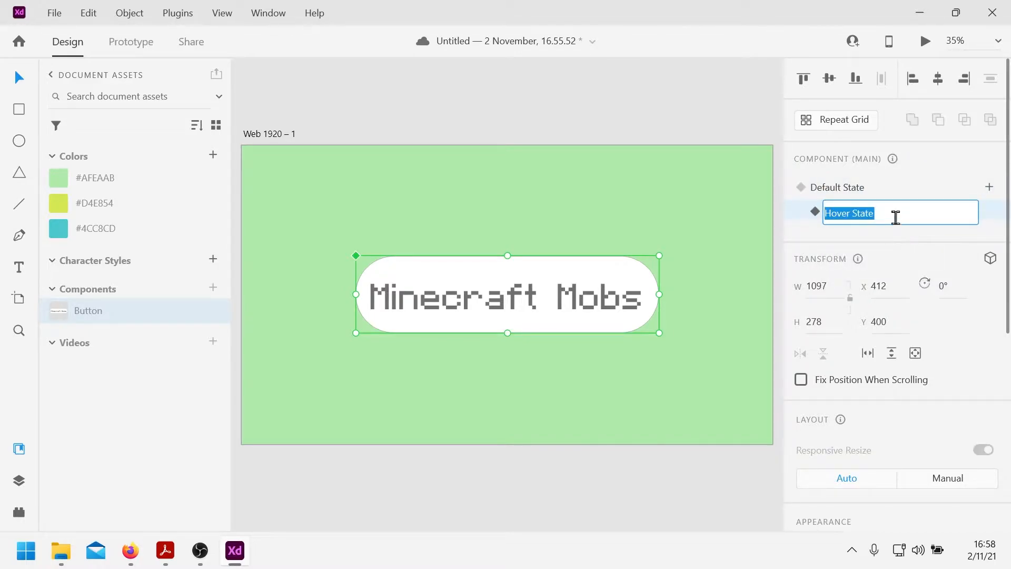
key(Return)
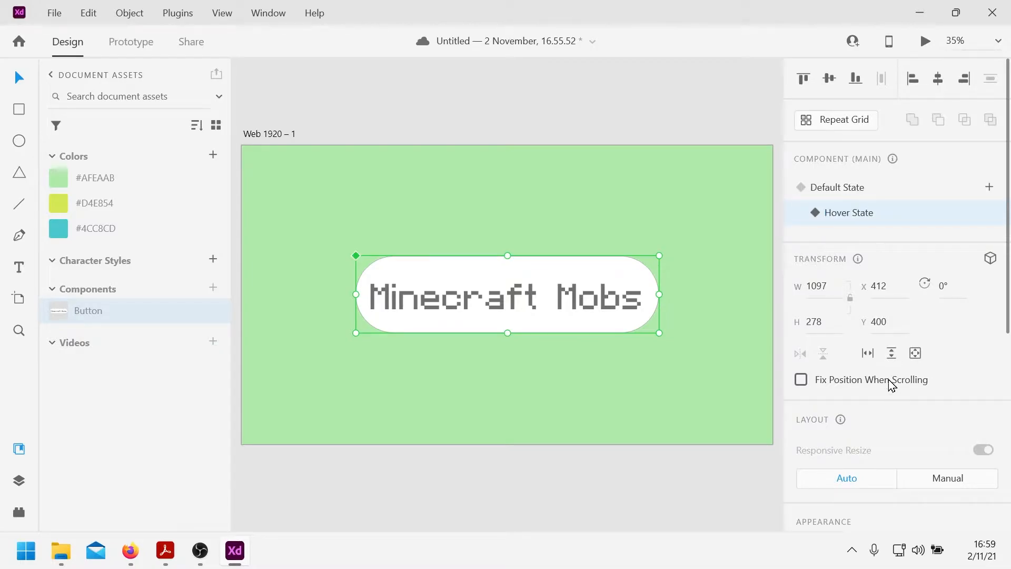
- In the hover state, try a border size of 30 on the Button's rectangle, settling on 15
scroll(897, 371, down, 2)
scroll(898, 370, down, 5)
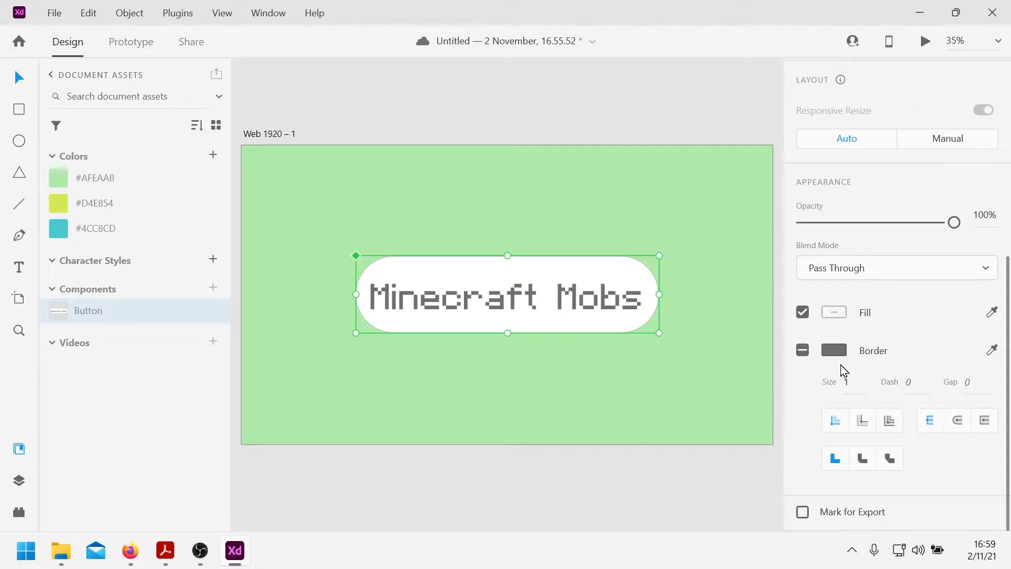
click(530, 348)
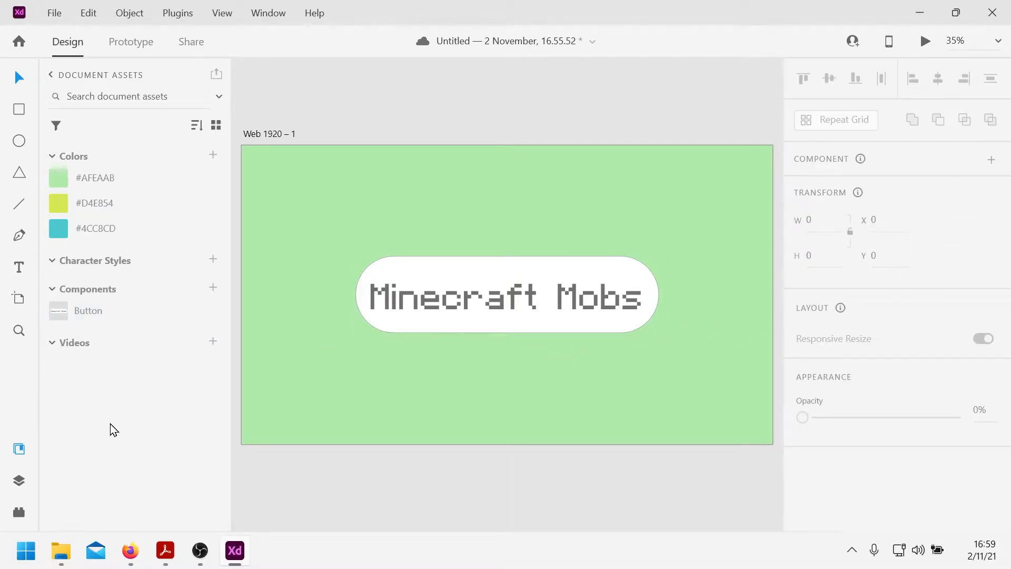
click(18, 479)
click(70, 136)
click(88, 188)
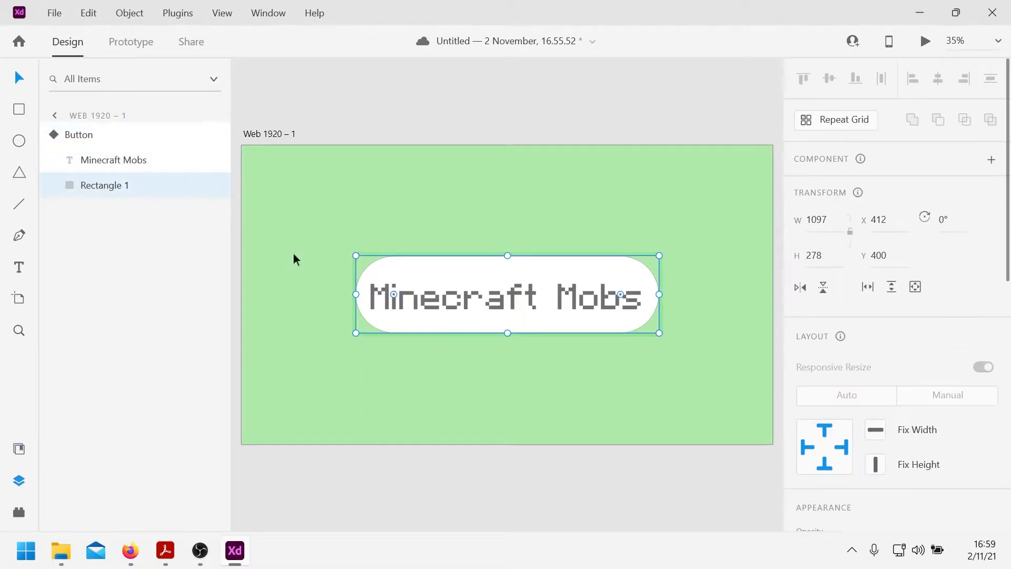
scroll(880, 411, down, 6)
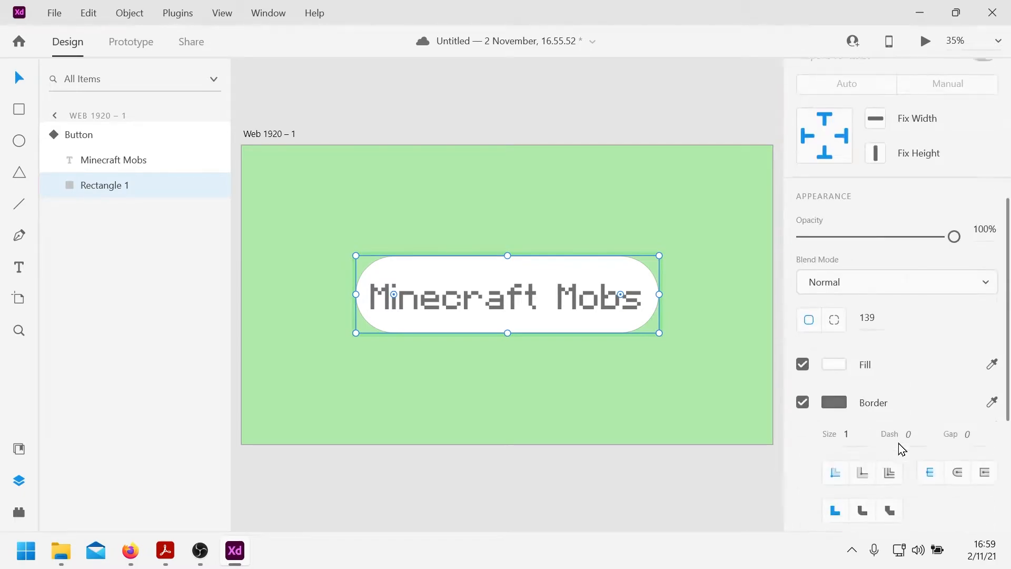
click(848, 431)
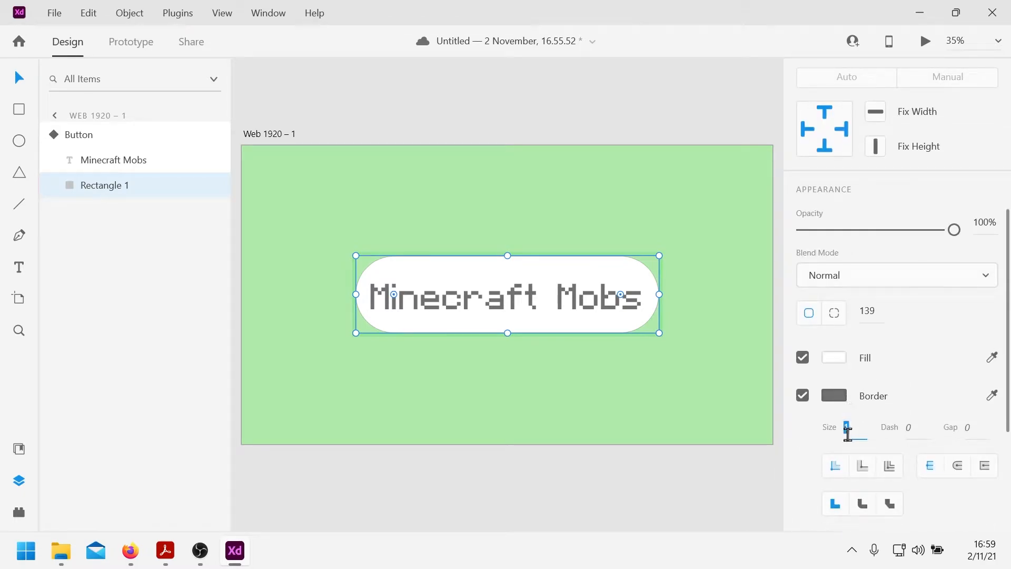
text(30)
key(Return)
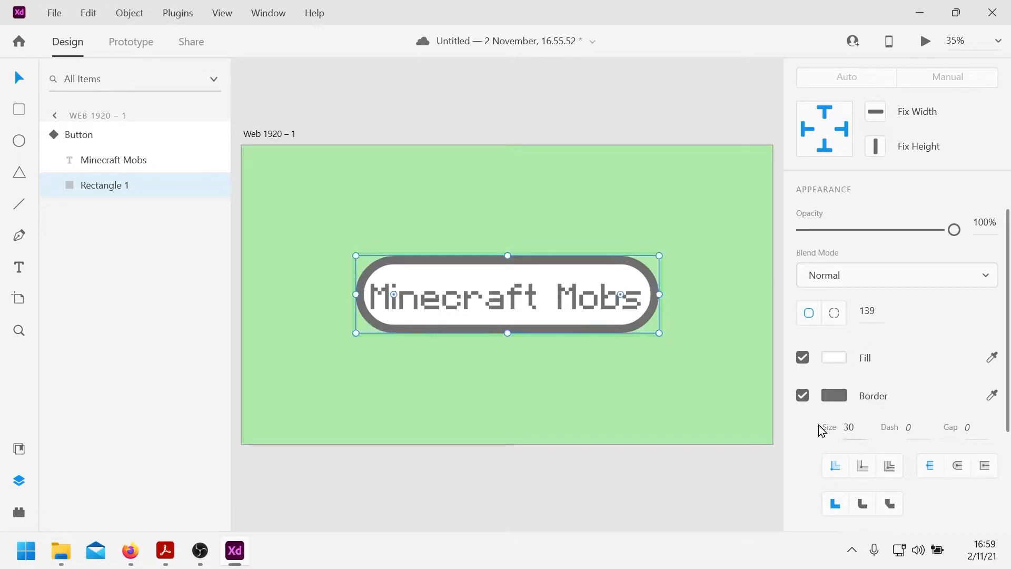
click(849, 427)
key(Return)
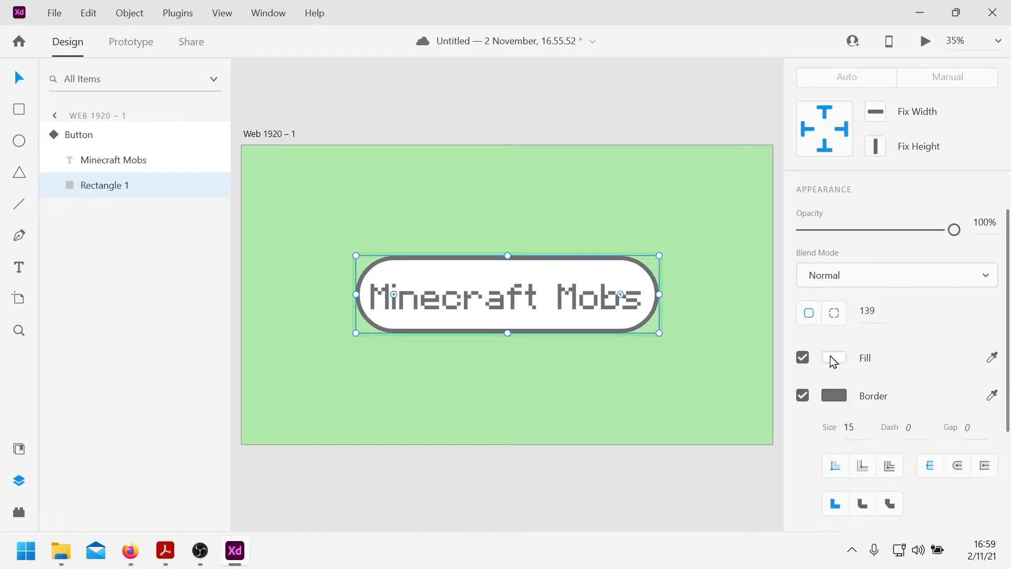
- Fill the hover state's rectangle with the yellow-green document color #D4E854
click(833, 358)
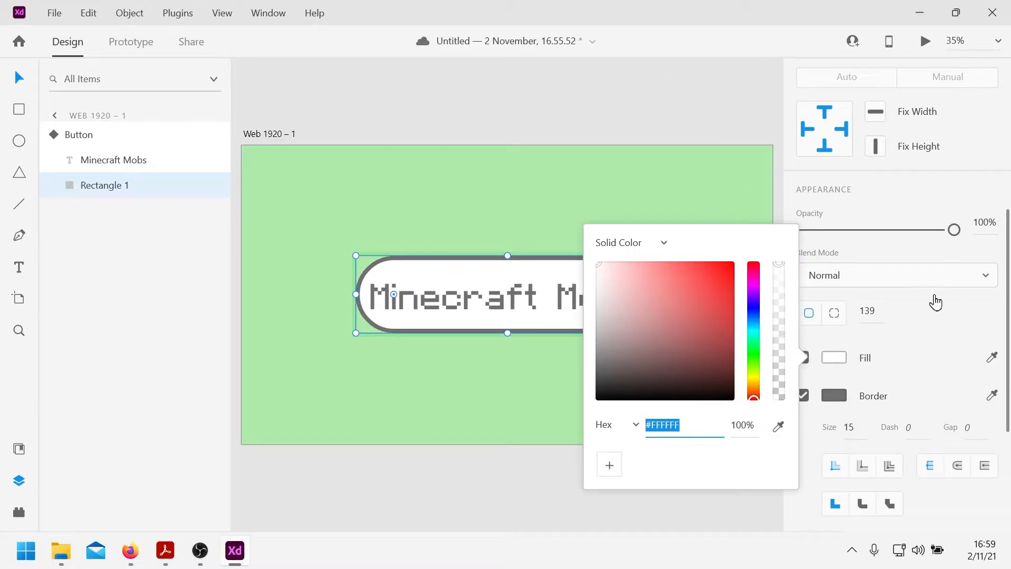
click(912, 322)
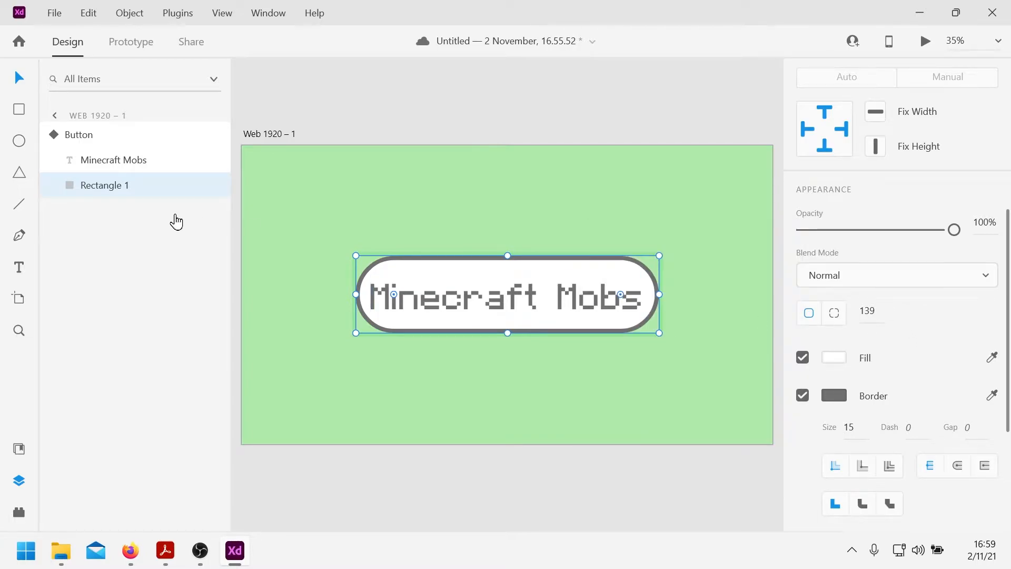
click(17, 451)
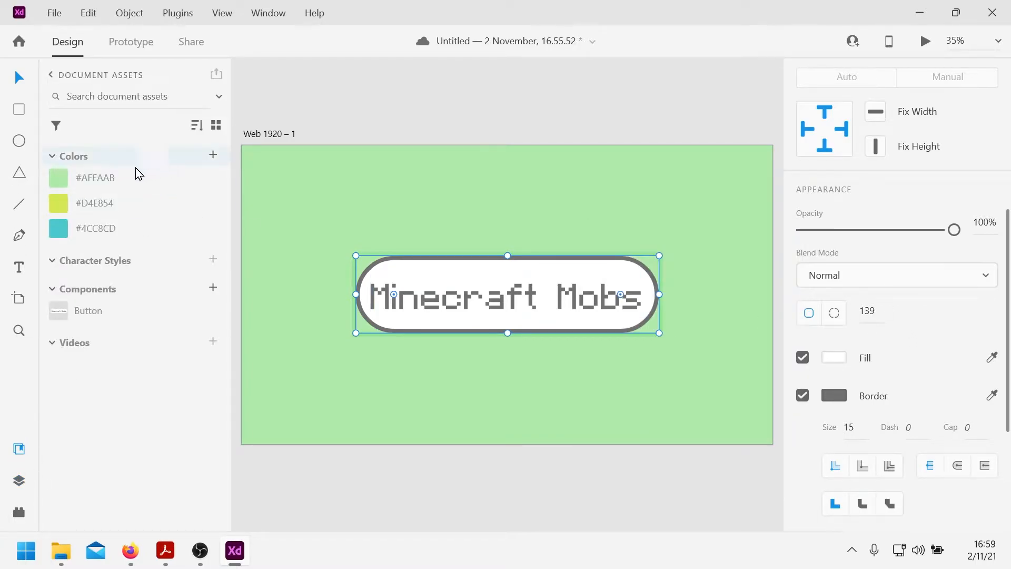
click(59, 205)
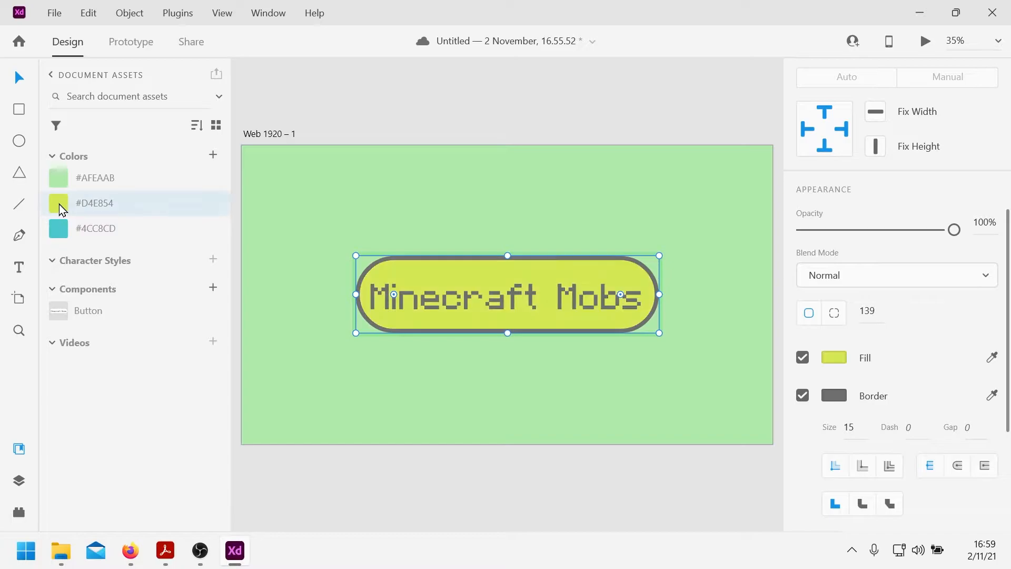
scroll(951, 248, up, 6)
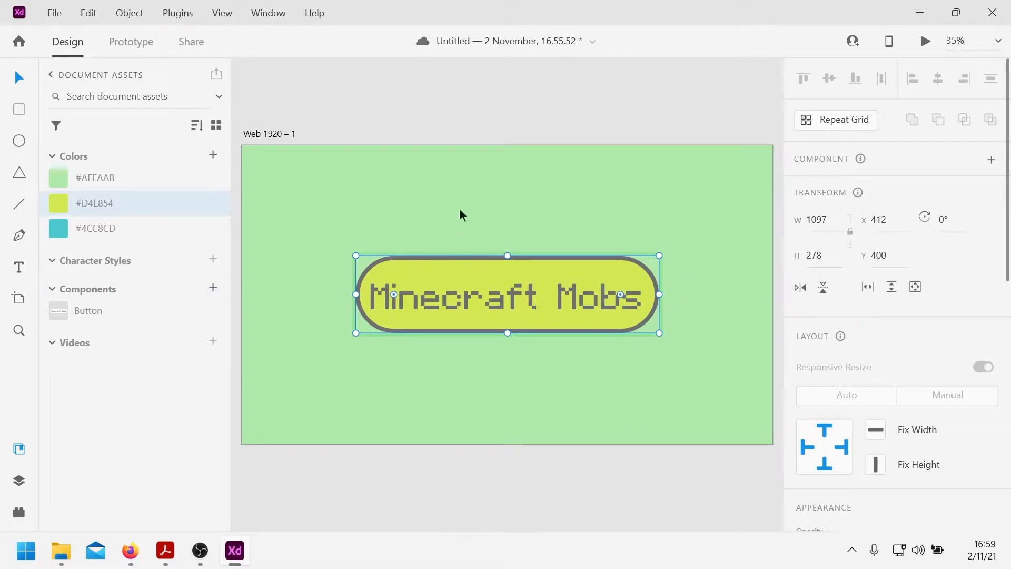
click(18, 479)
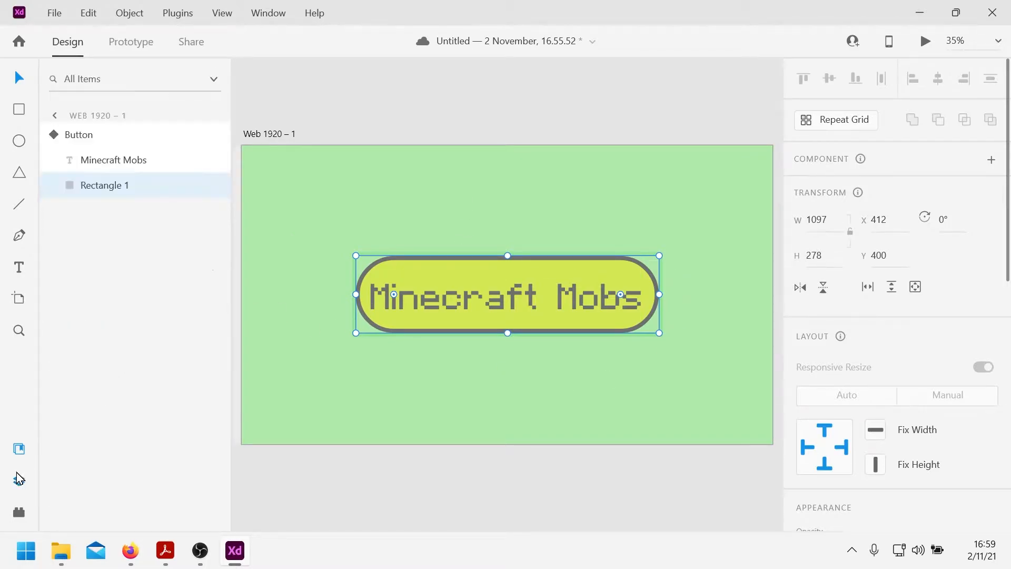
click(19, 448)
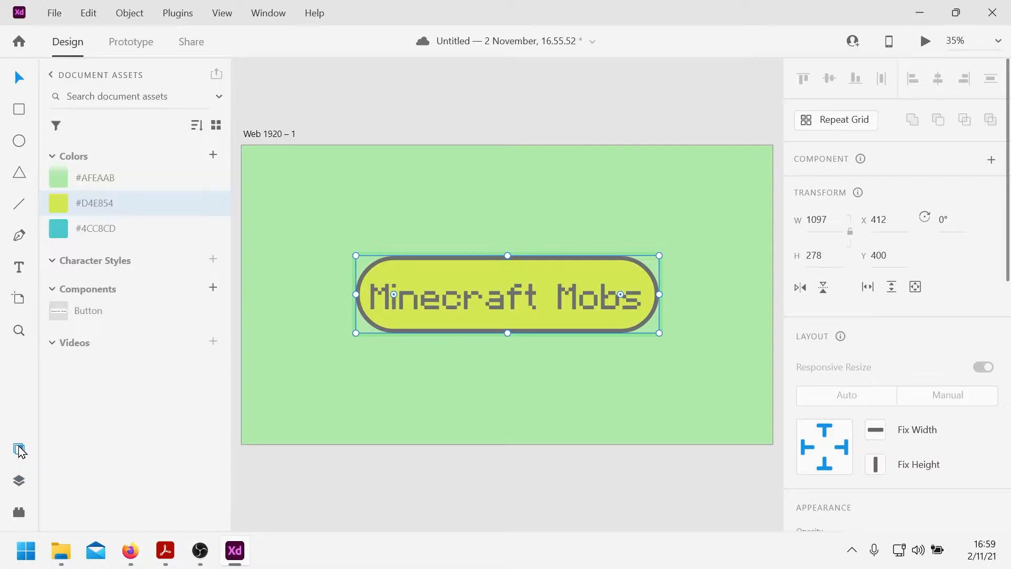
scroll(839, 239, down, 7)
scroll(838, 244, down, 4)
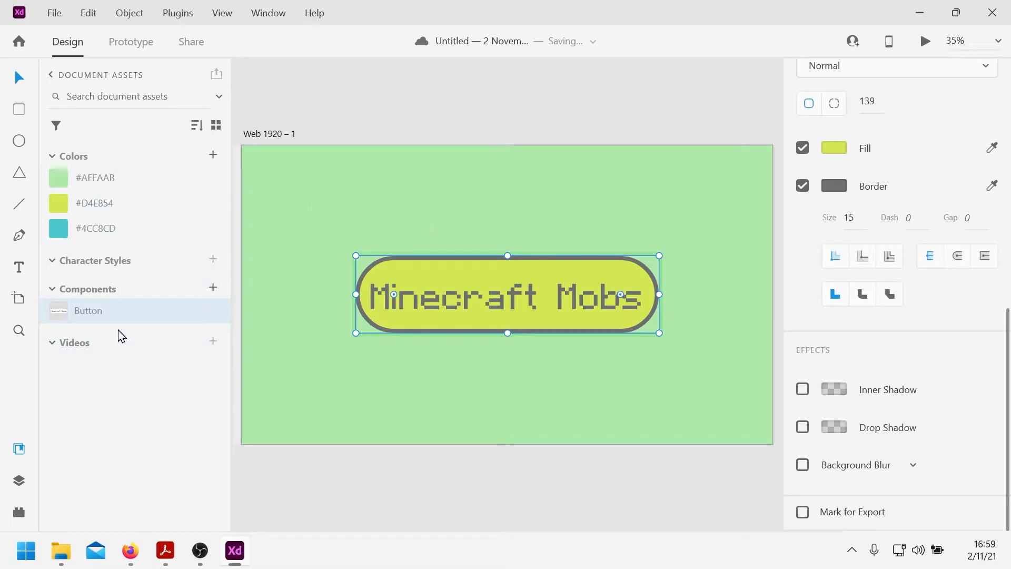
- Select the whole Button component, preview the prototype with the hover state active, and close the preview
click(432, 302)
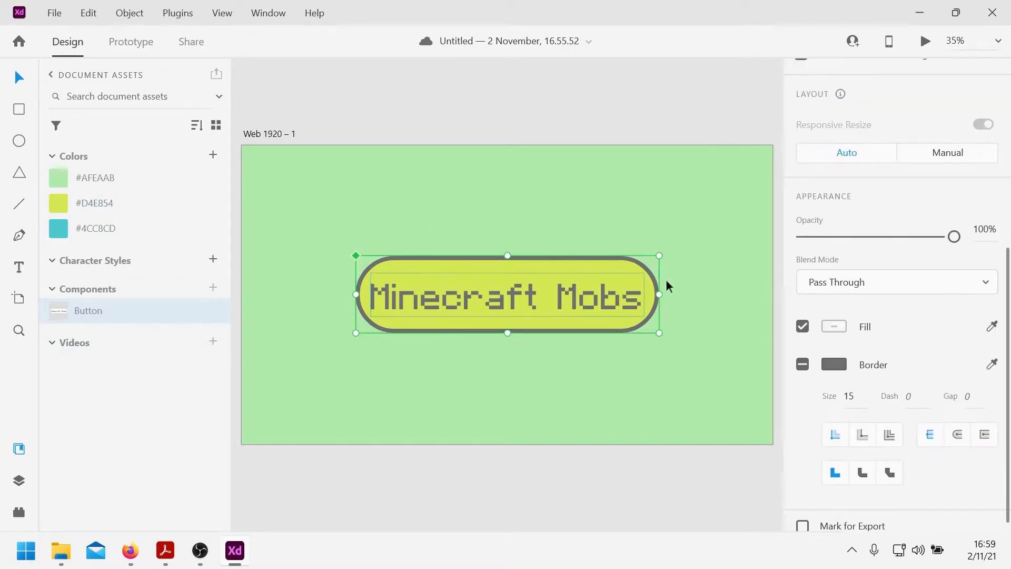
scroll(915, 228, up, 7)
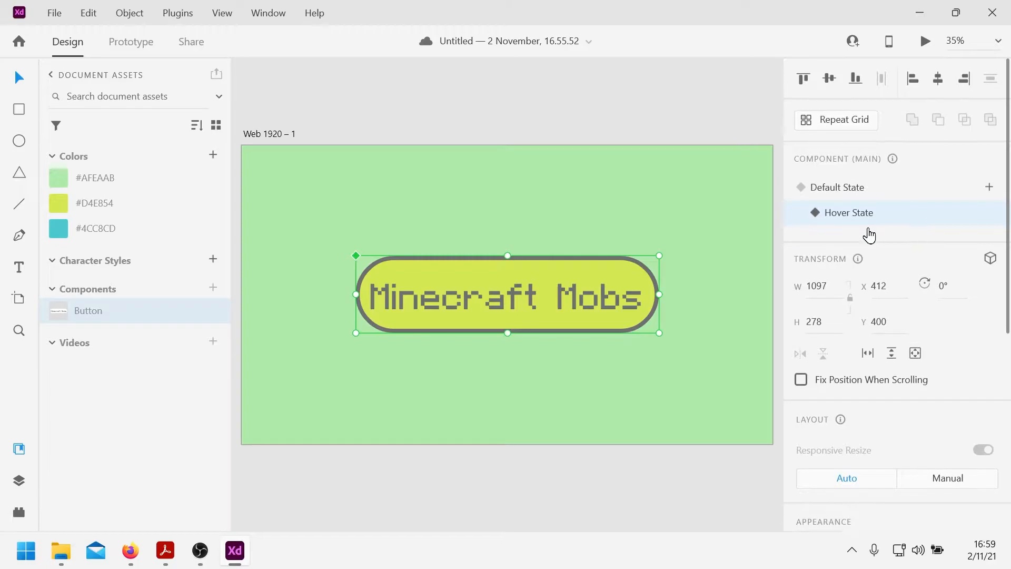
click(926, 43)
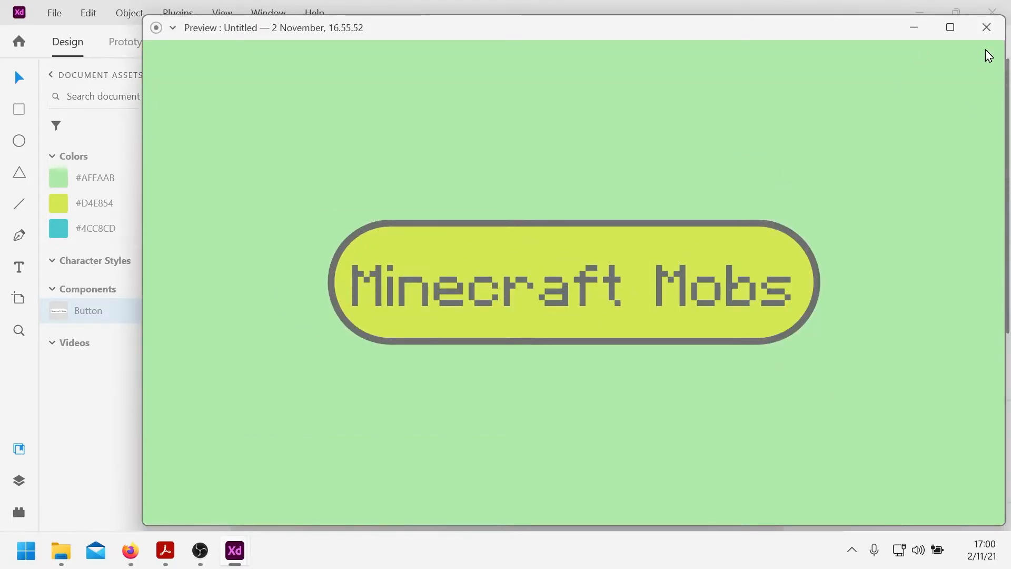
click(986, 27)
- Switch the Button component back to its Default State and test the hover effect in the preview
click(839, 188)
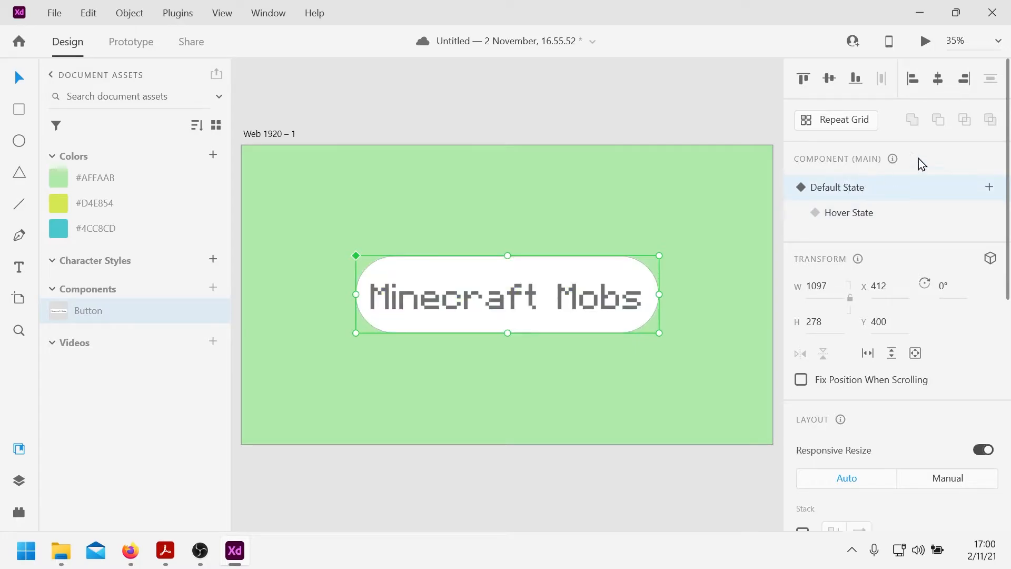
click(926, 42)
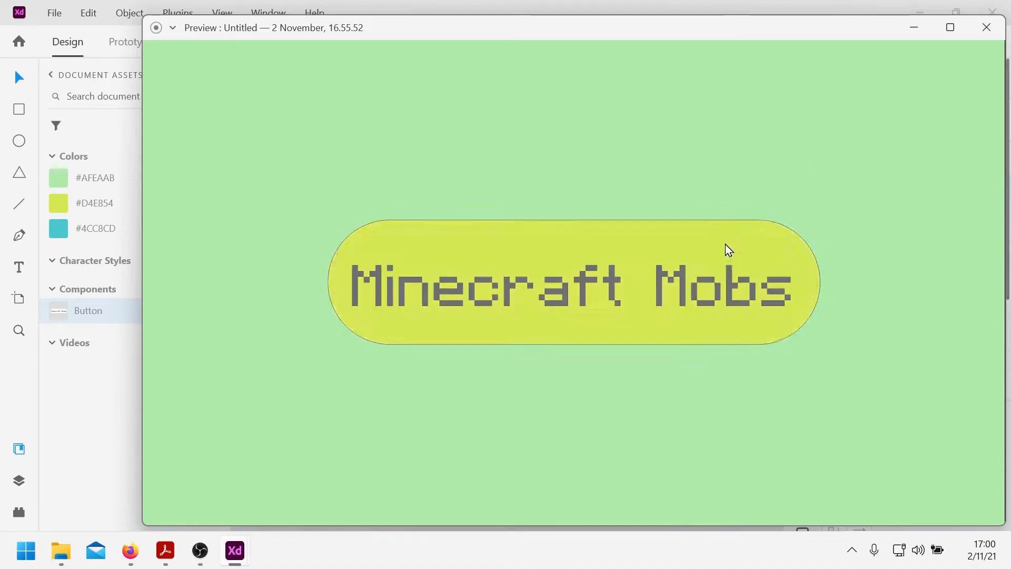
click(993, 33)
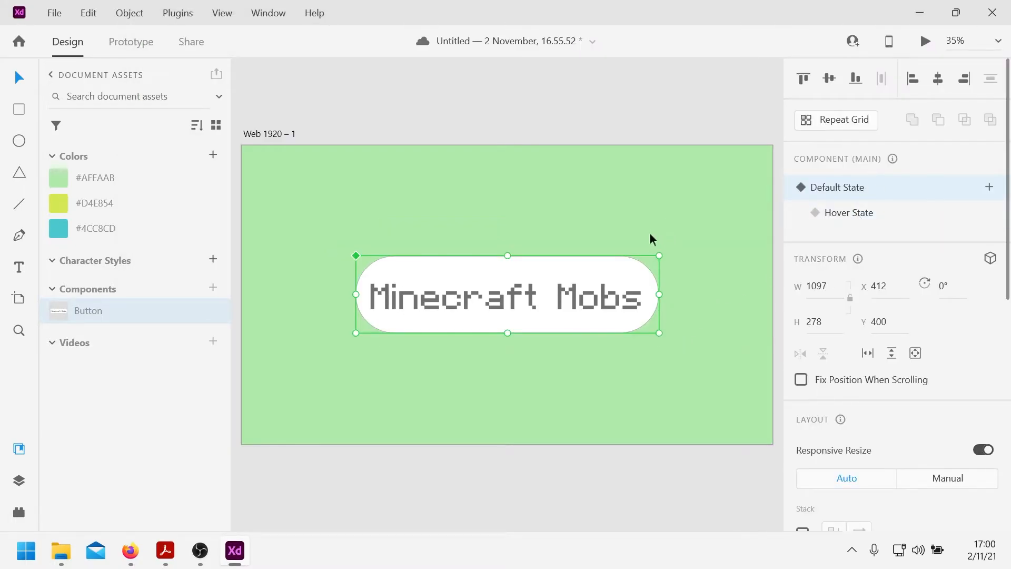
- Rename the artboard containing the Minecraft Mobs button as Page 1
scroll(649, 232, down, 5)
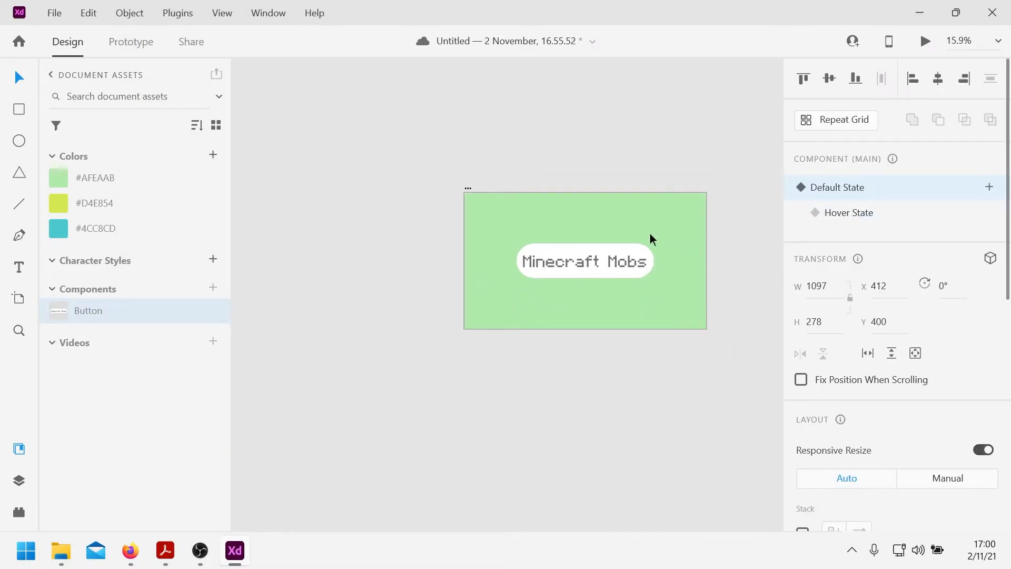
drag(684, 221, 515, 255)
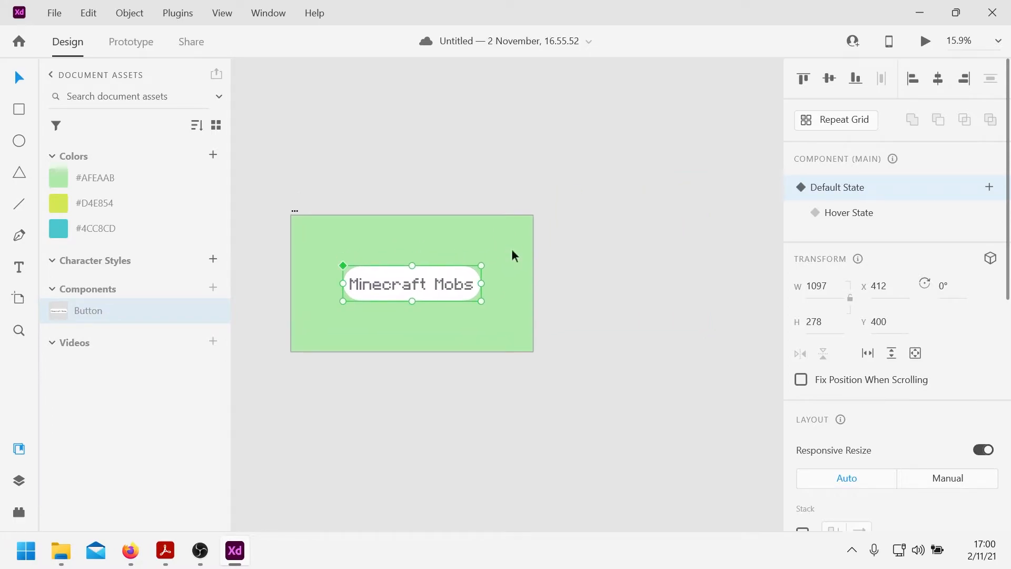
click(294, 211)
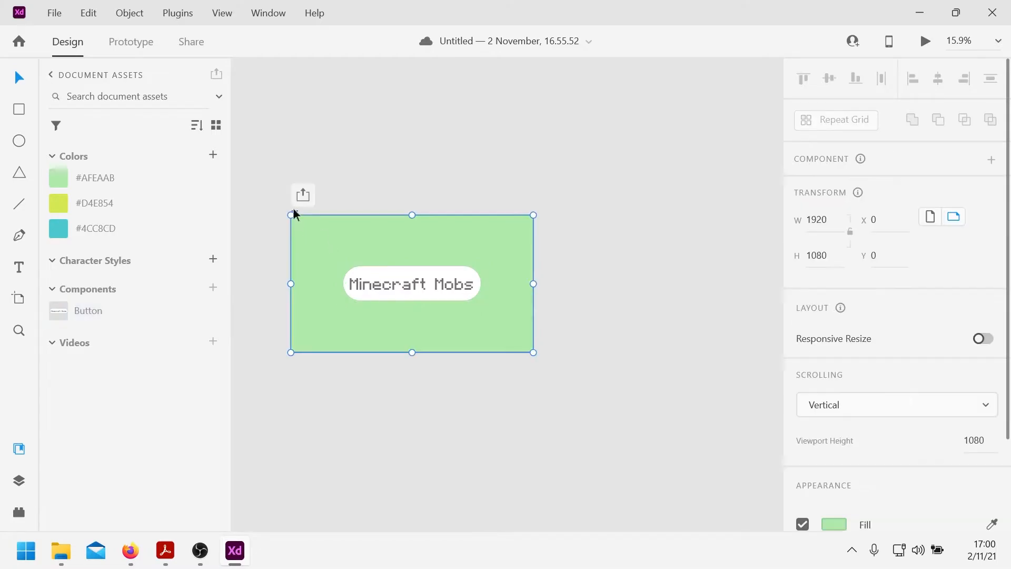
click(18, 480)
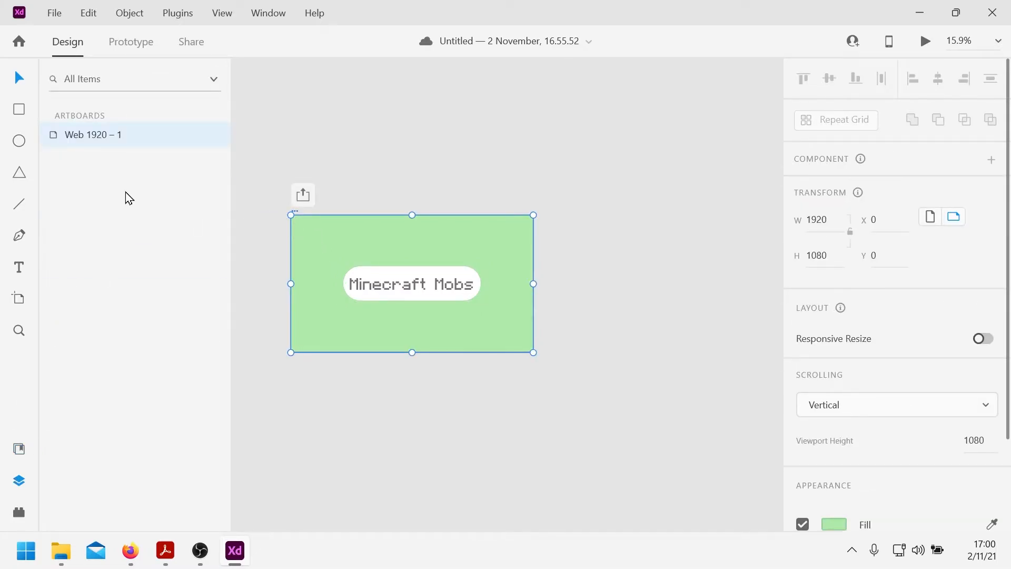
right_click(98, 136)
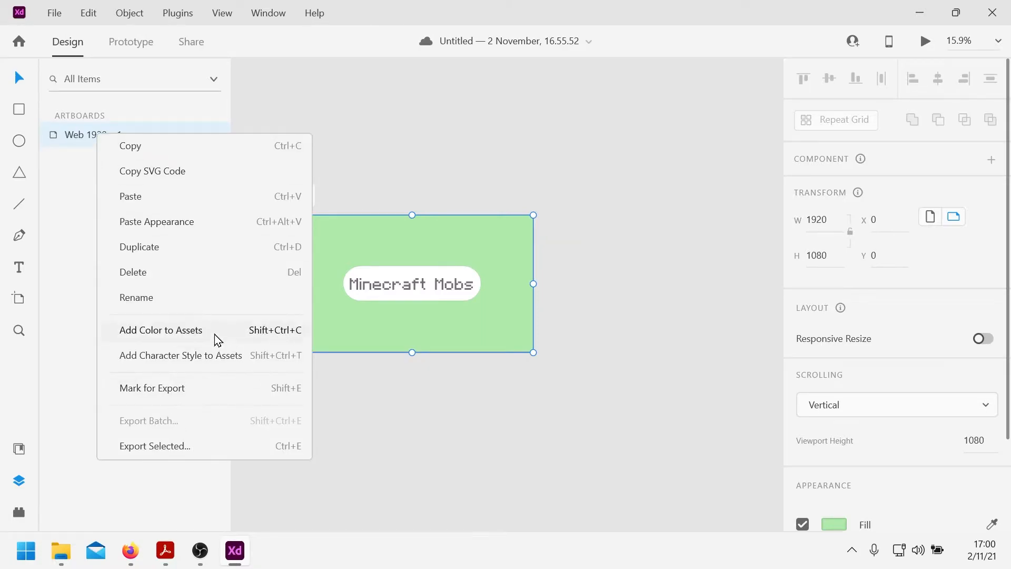
click(167, 301)
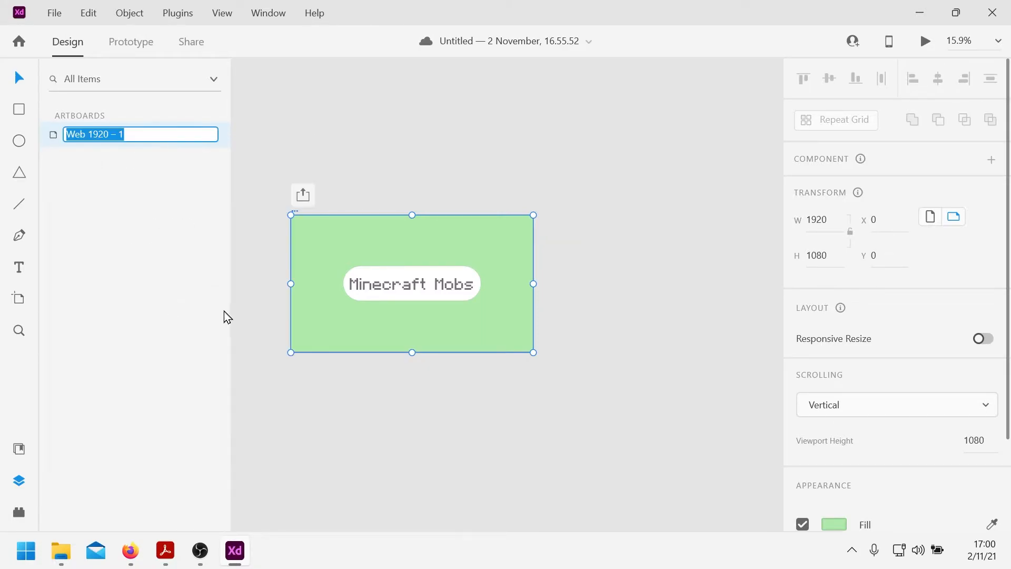
text(Page 1)
key(Return)
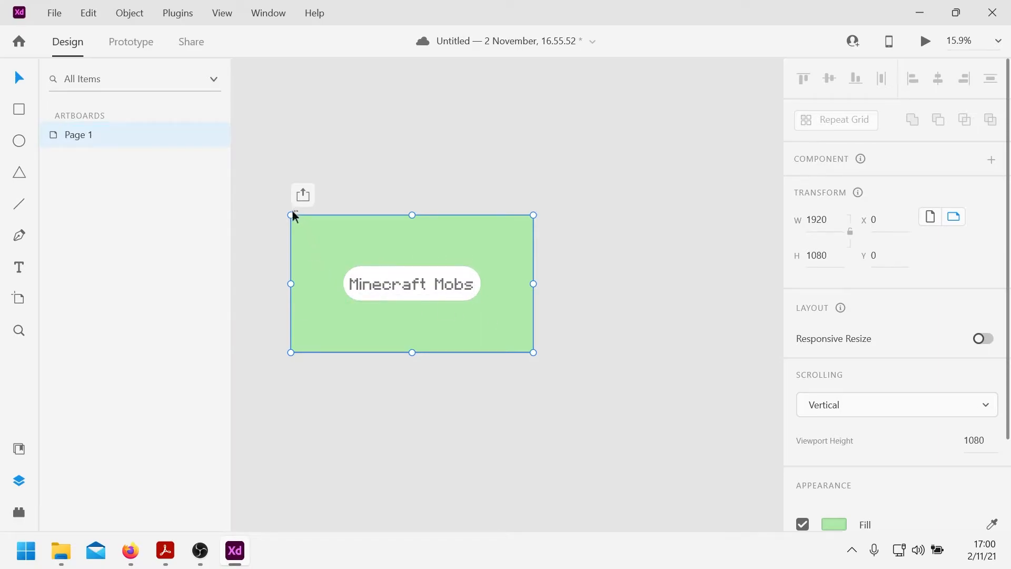
- Duplicate the Page 1 artboard to the right of the original, at about X 2132 and Y 0
scroll(376, 222, up, 5)
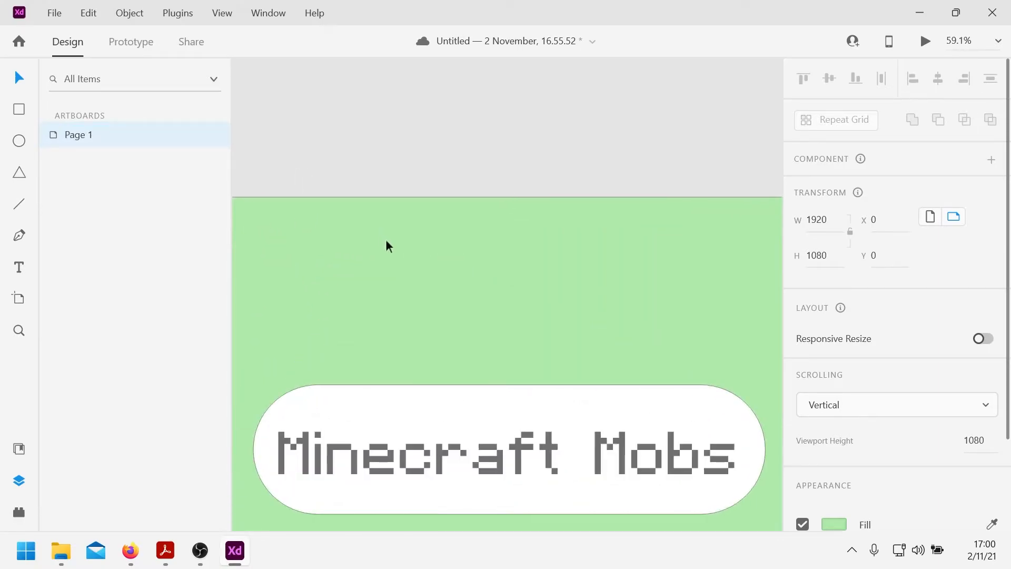
scroll(386, 245, down, 3)
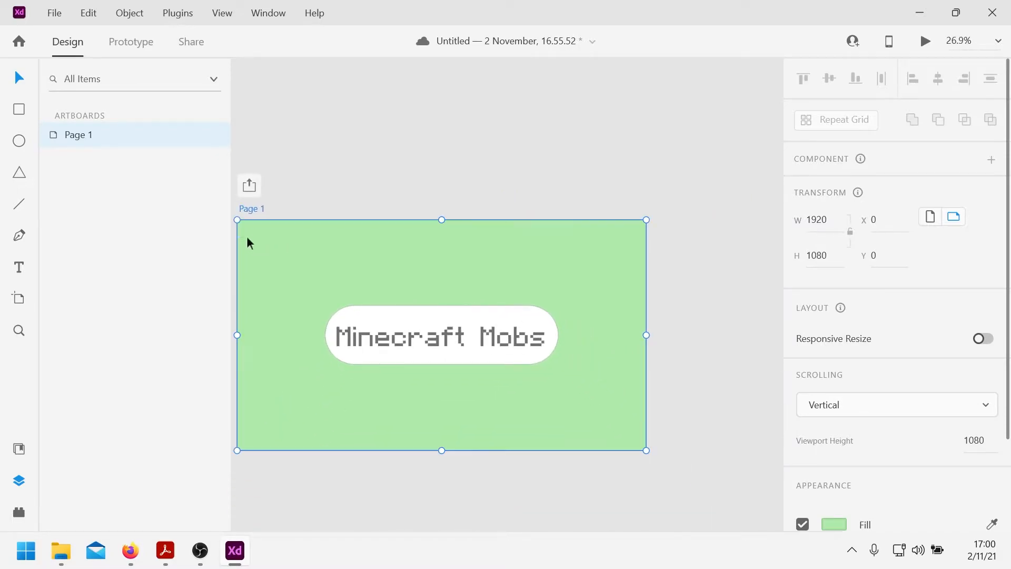
drag(255, 213, 707, 207)
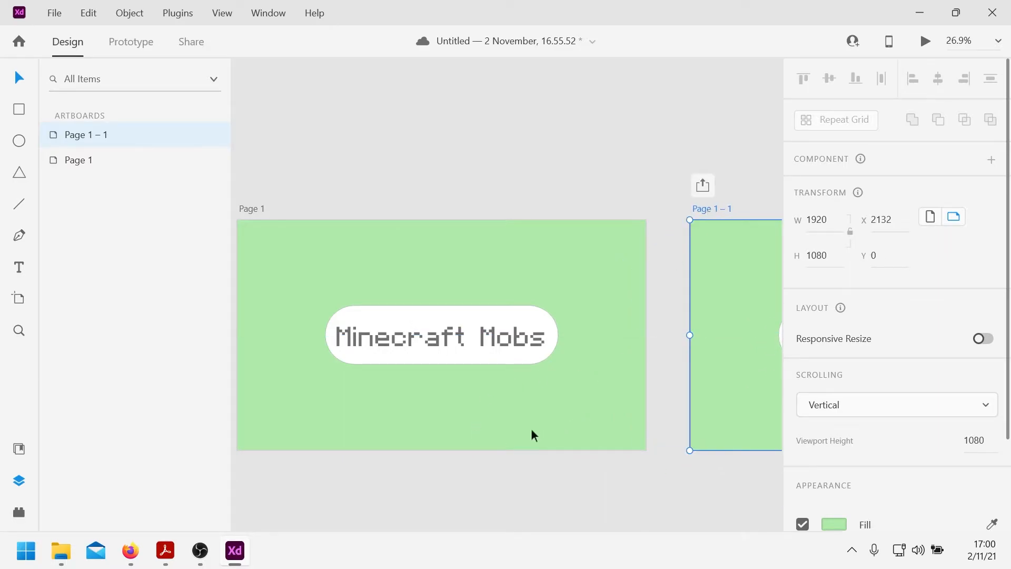
scroll(531, 435, right, 10)
scroll(532, 432, left, 6)
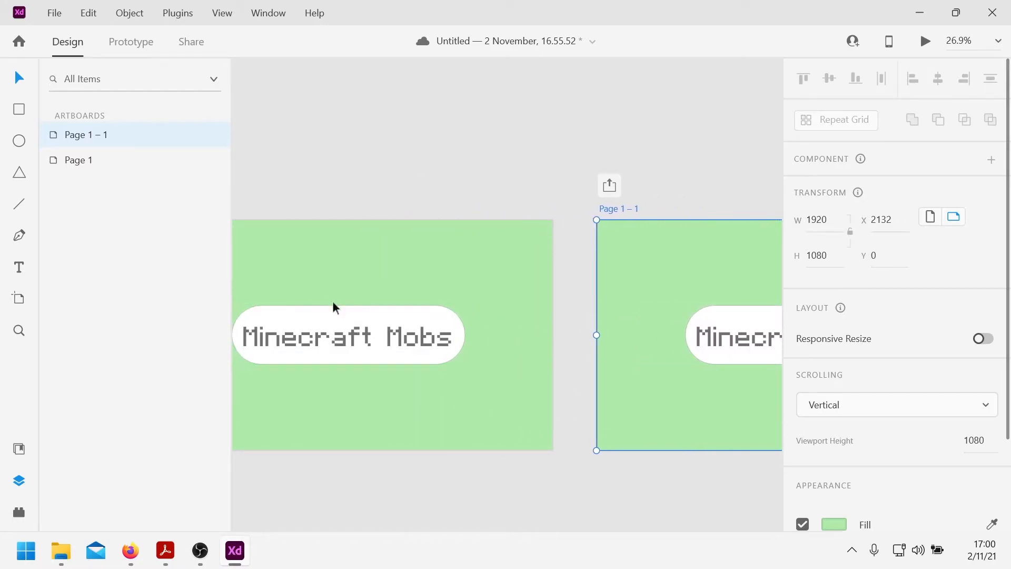
- Switch Page 1's Button to its Hover State and link it to the Page 1 – 1 artboard with a Tap-triggered Dissolve transition
click(94, 157)
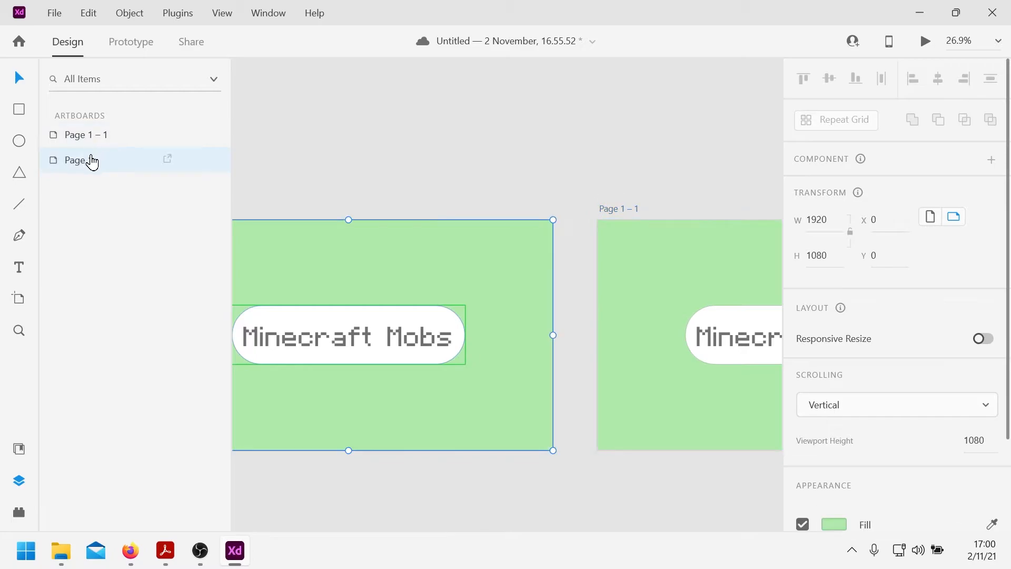
click(333, 324)
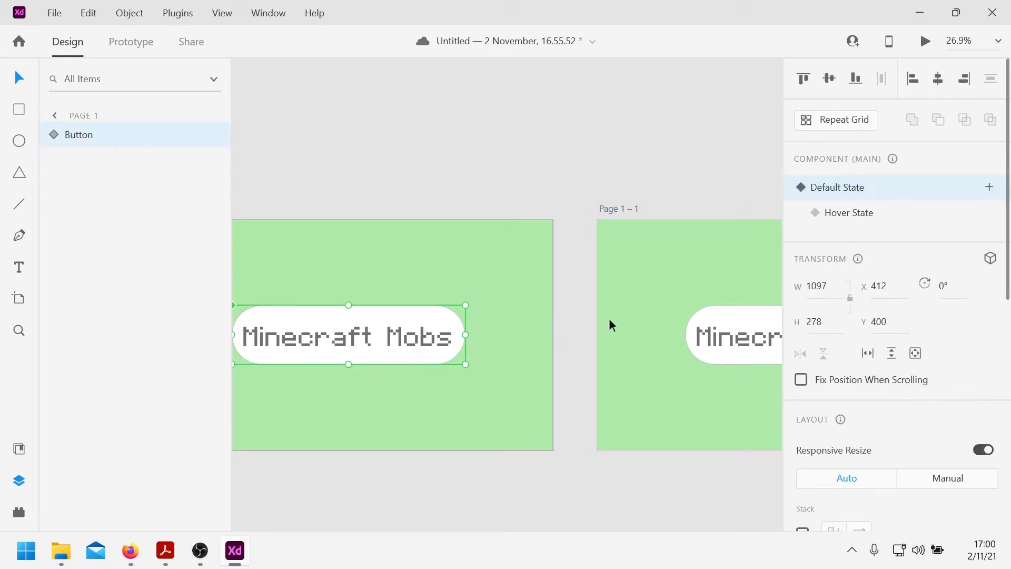
click(868, 216)
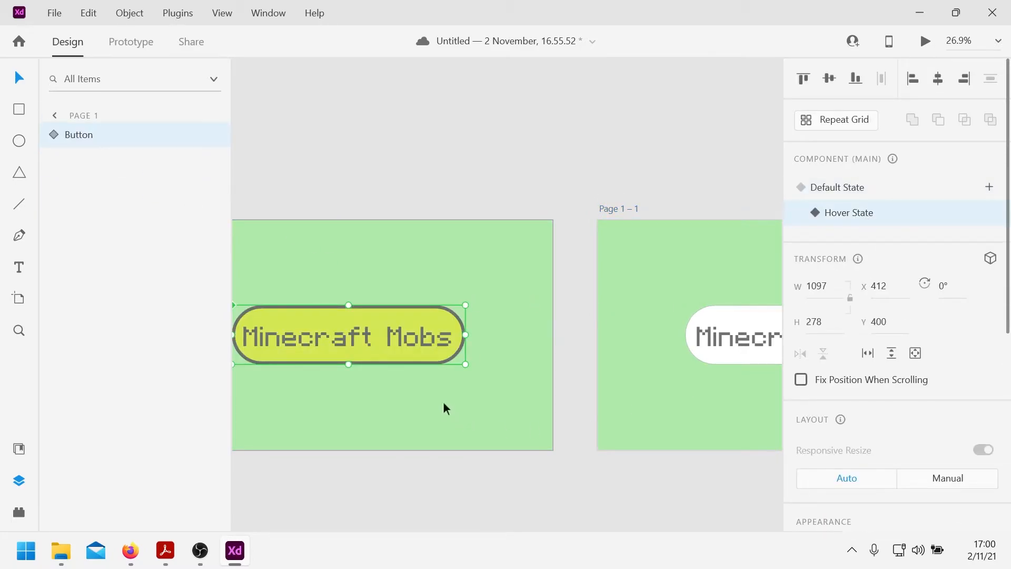
click(133, 45)
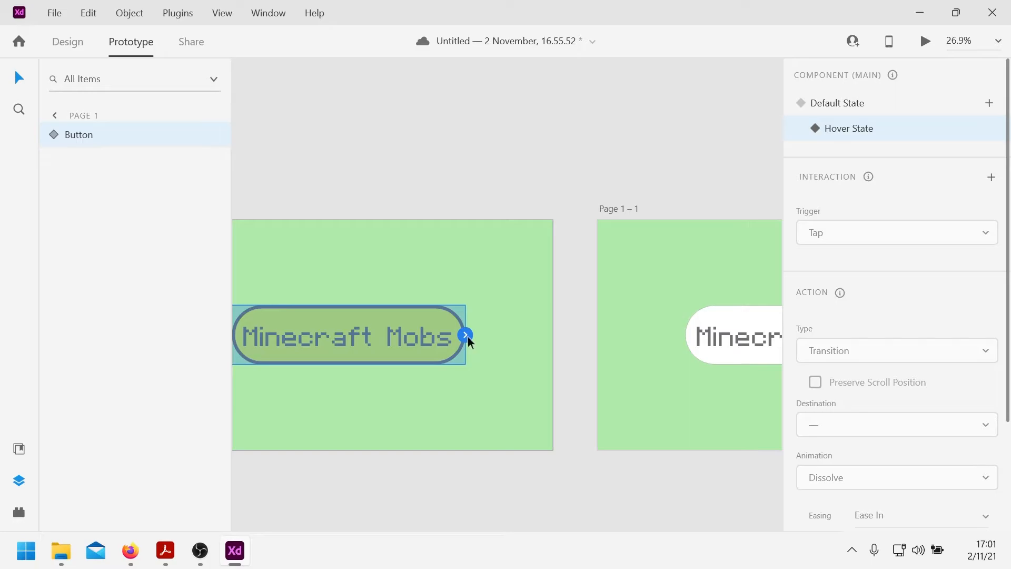
drag(467, 336, 600, 333)
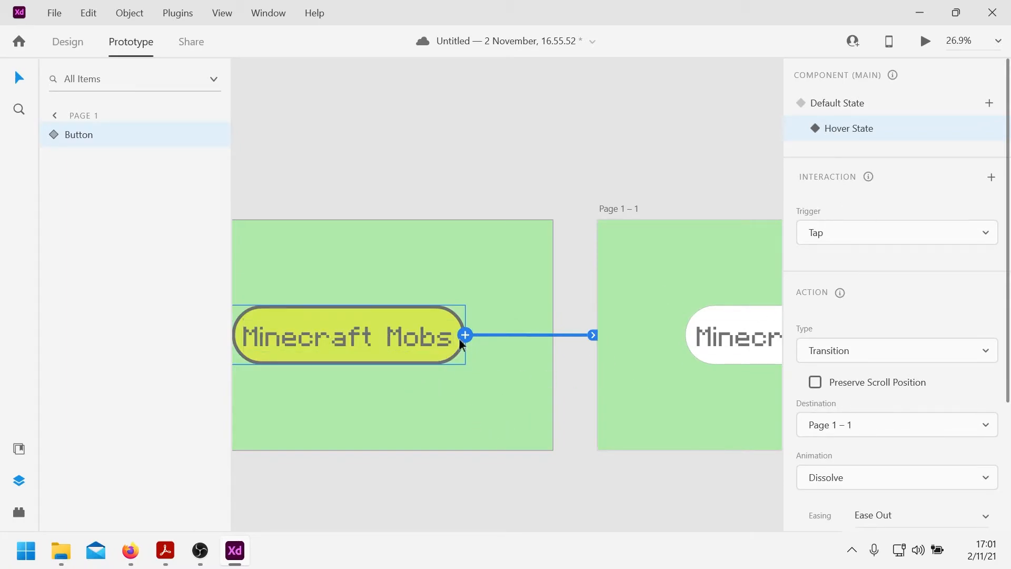
- Delete the Button instance from the Page 1 – 1 artboard in Design mode
scroll(616, 284, right, 5)
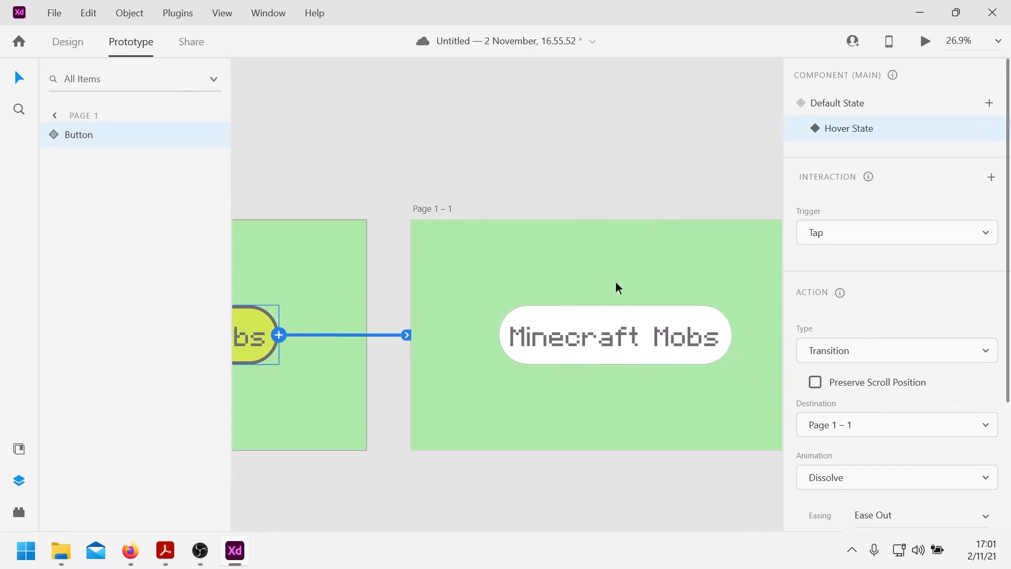
scroll(615, 280, right, 3)
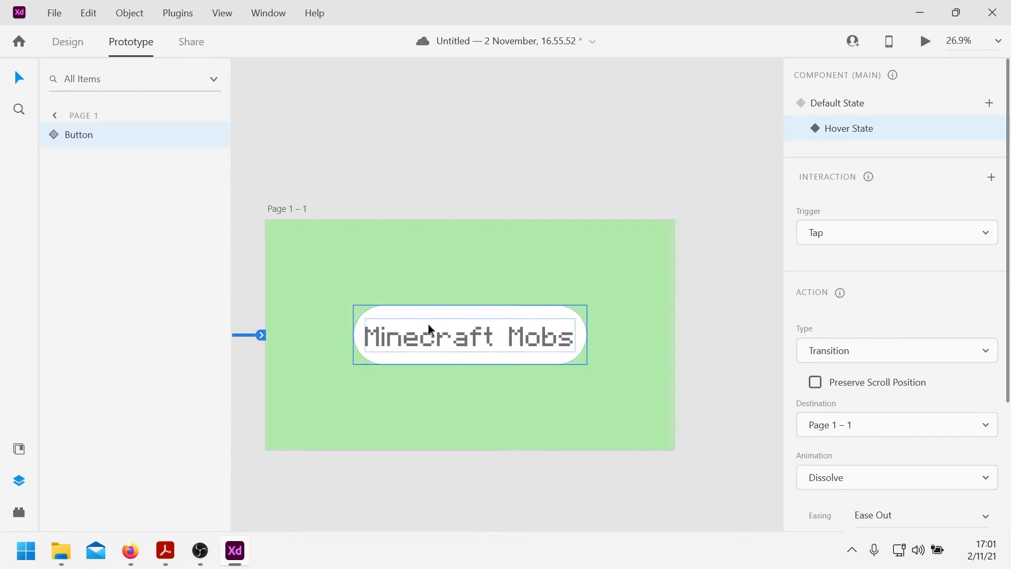
click(455, 345)
click(454, 346)
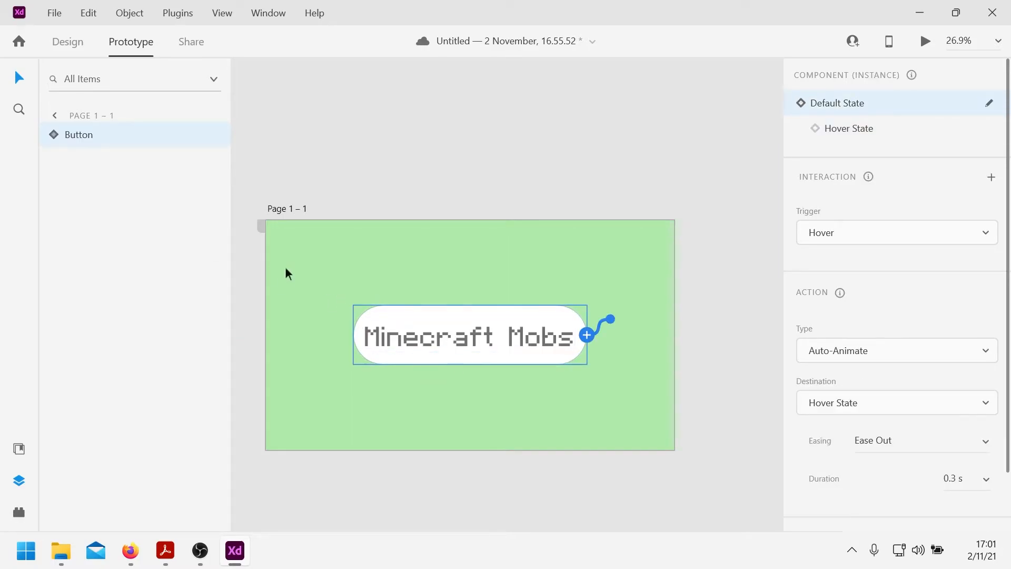
click(73, 42)
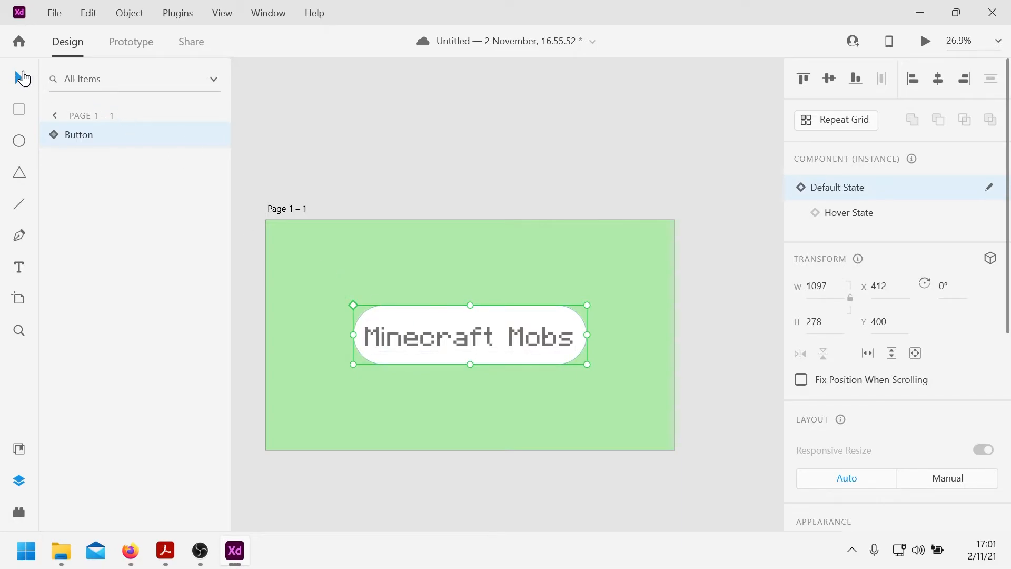
drag(345, 173, 691, 473)
key(Delete)
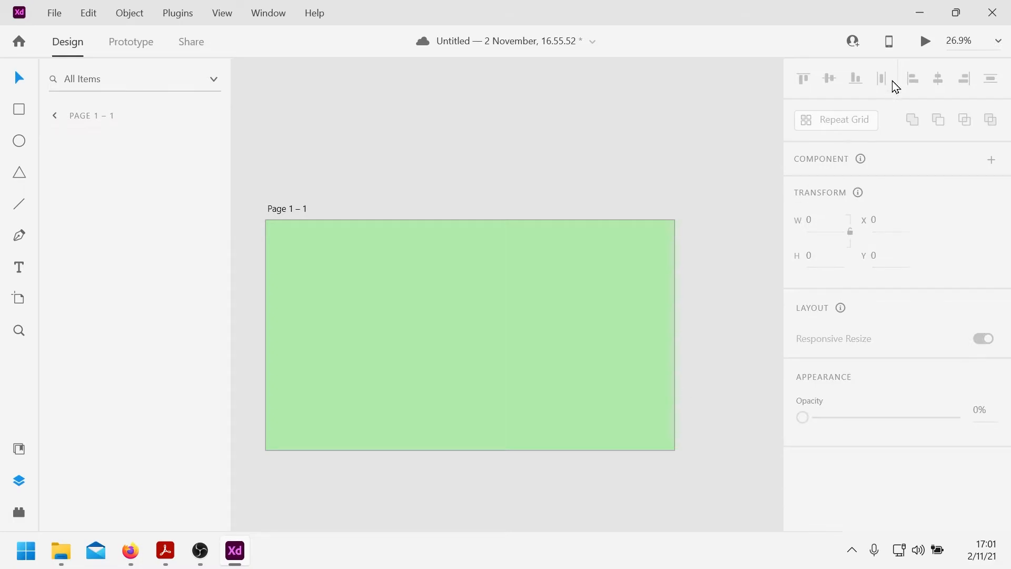
- Preview the prototype starting from Page 1 – 1 and again starting from Page 1, closing the preview each time
scroll(661, 198, left, 5)
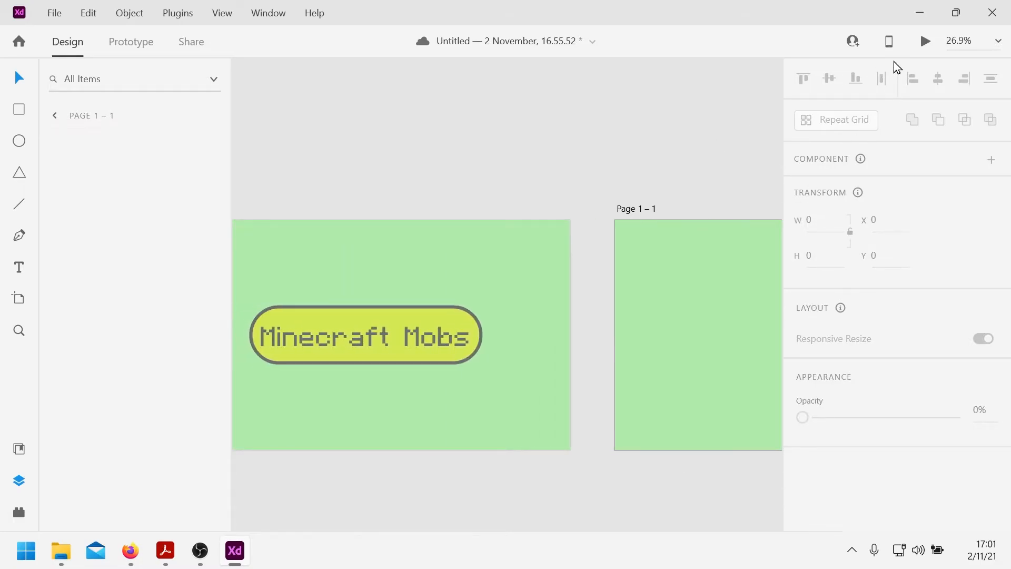
click(926, 42)
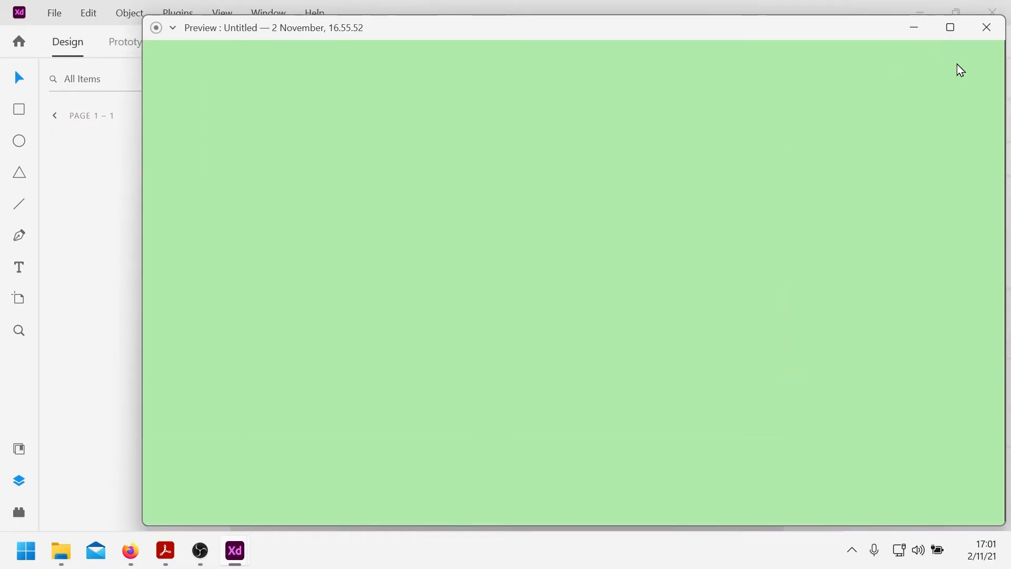
click(987, 28)
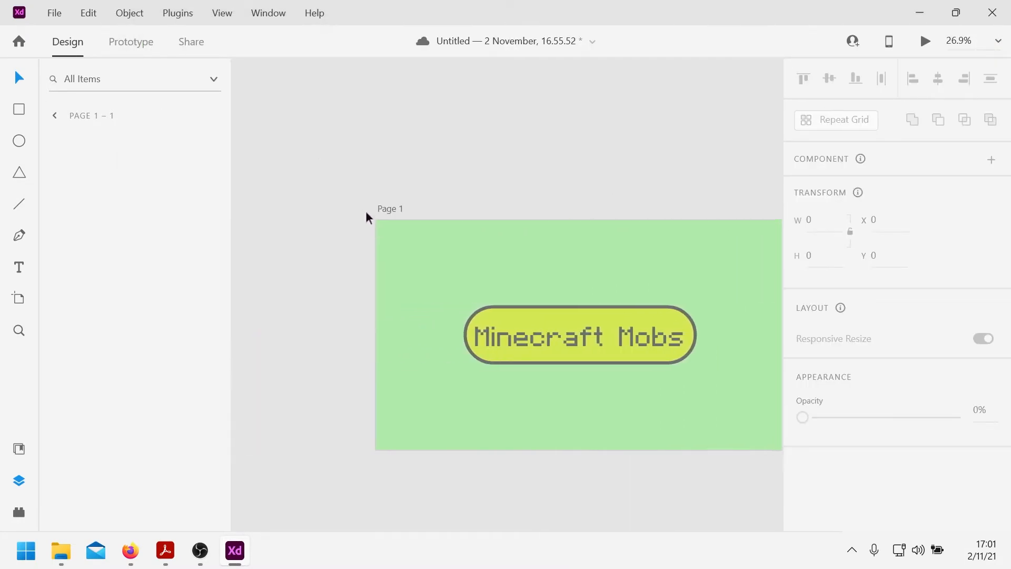
click(396, 209)
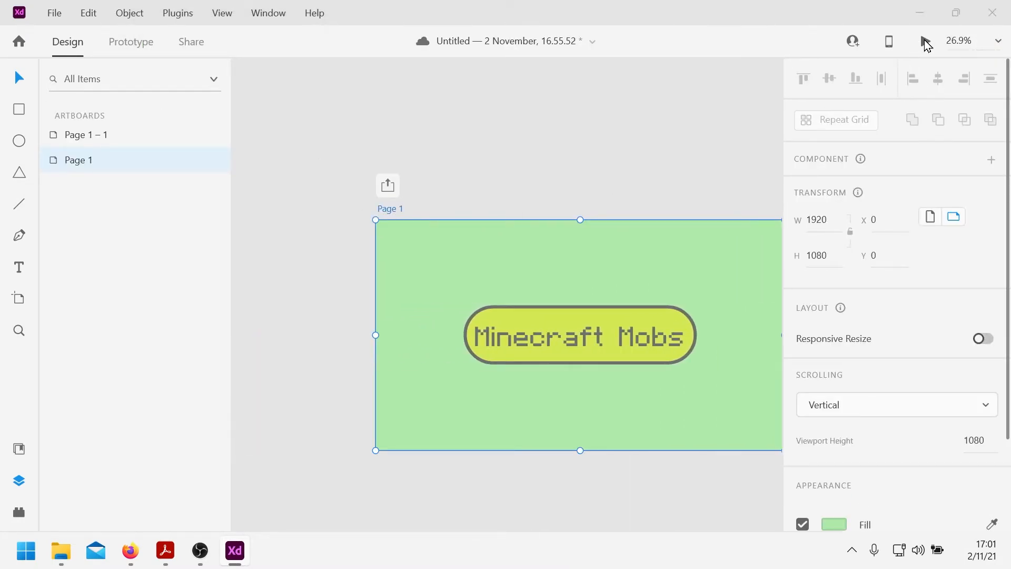
click(925, 43)
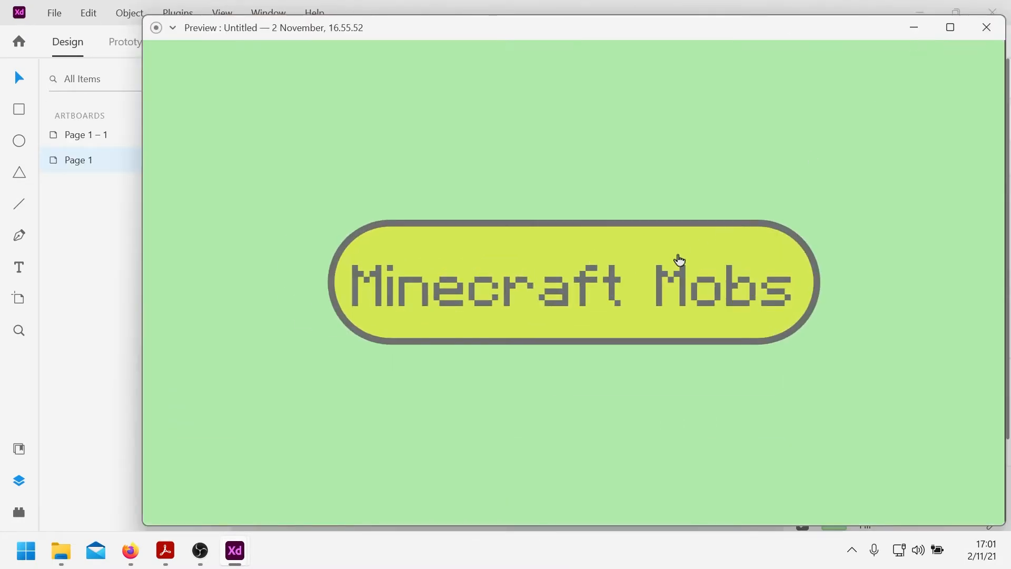
click(987, 26)
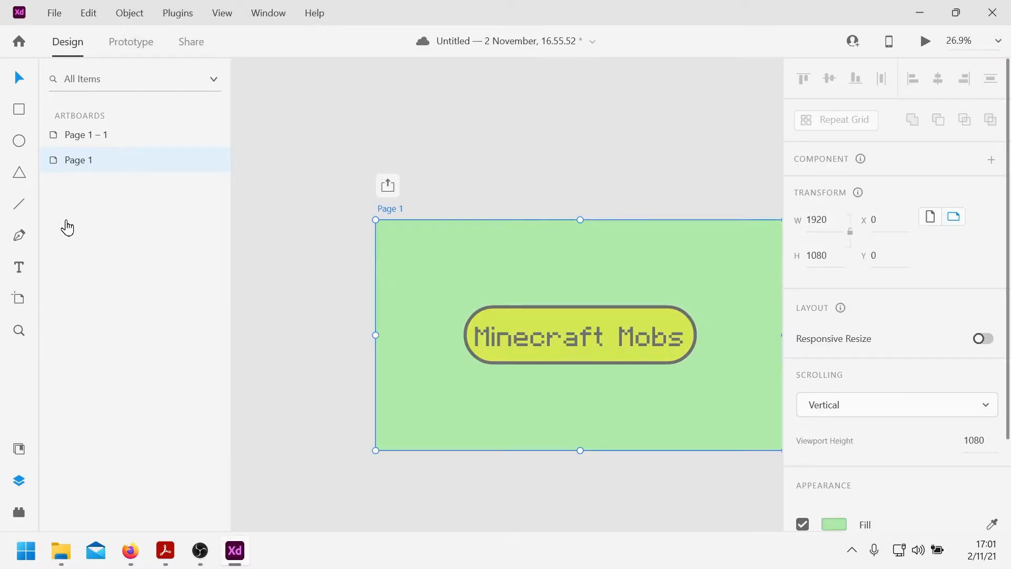
- Set the Button on Page 1 back to its Default State and test its link to the second artboard in the preview
drag(470, 301, 375, 280)
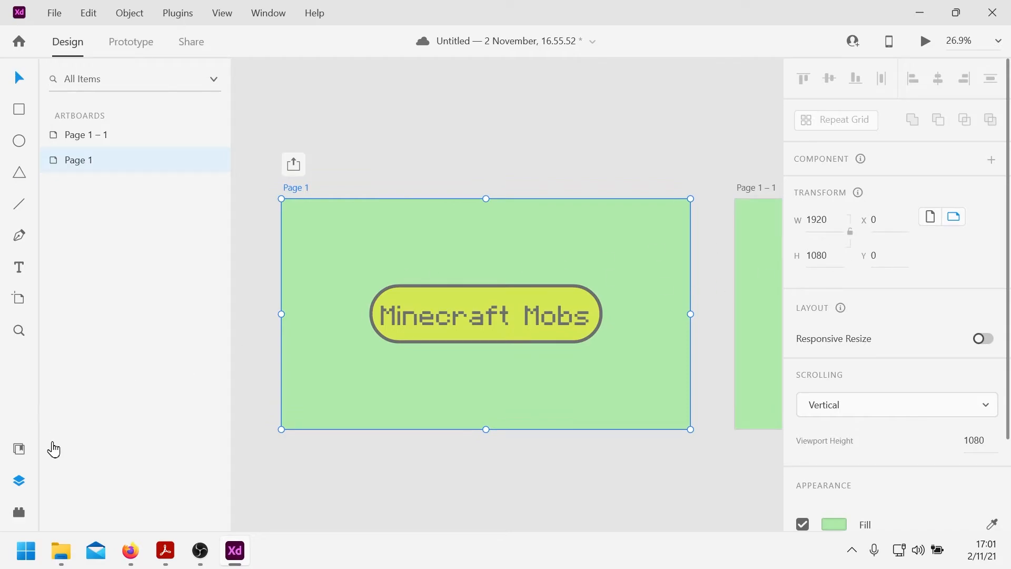
click(18, 449)
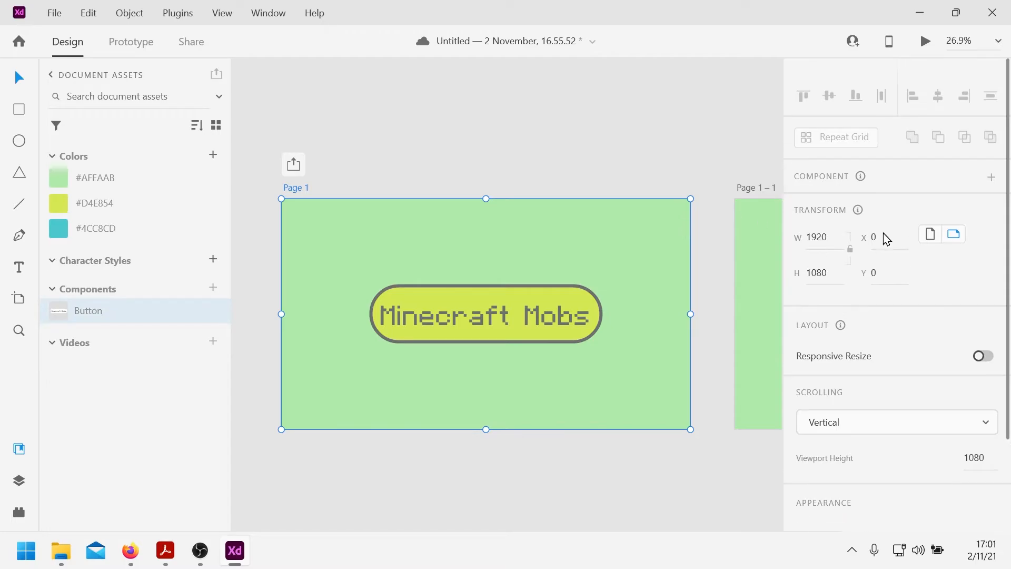
click(405, 291)
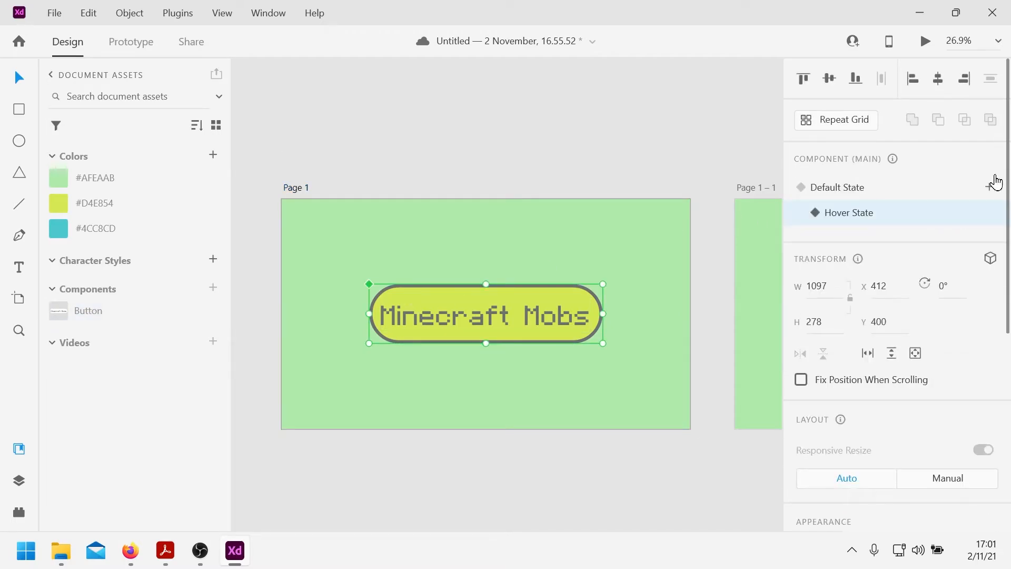
click(851, 189)
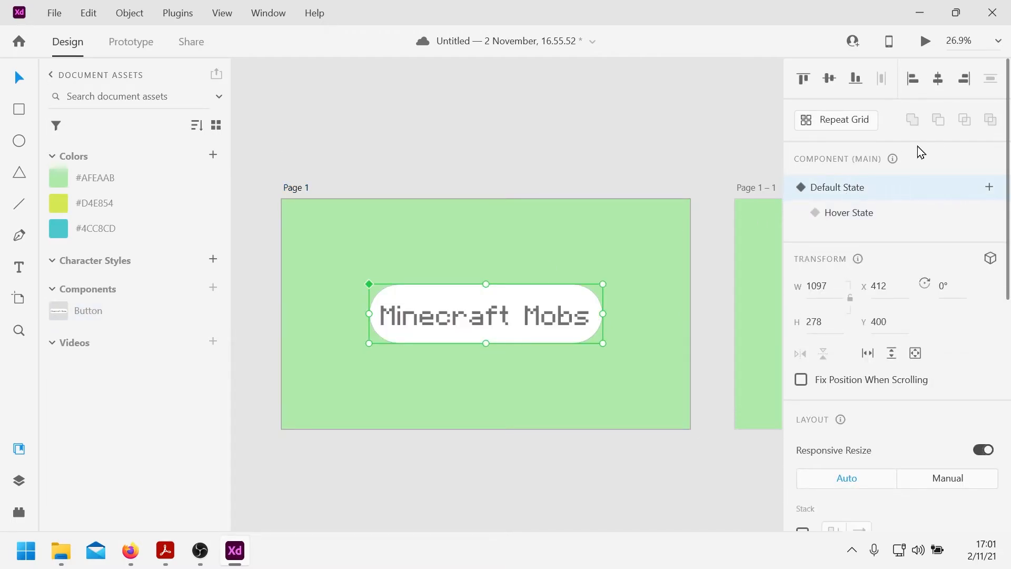
click(925, 41)
click(628, 271)
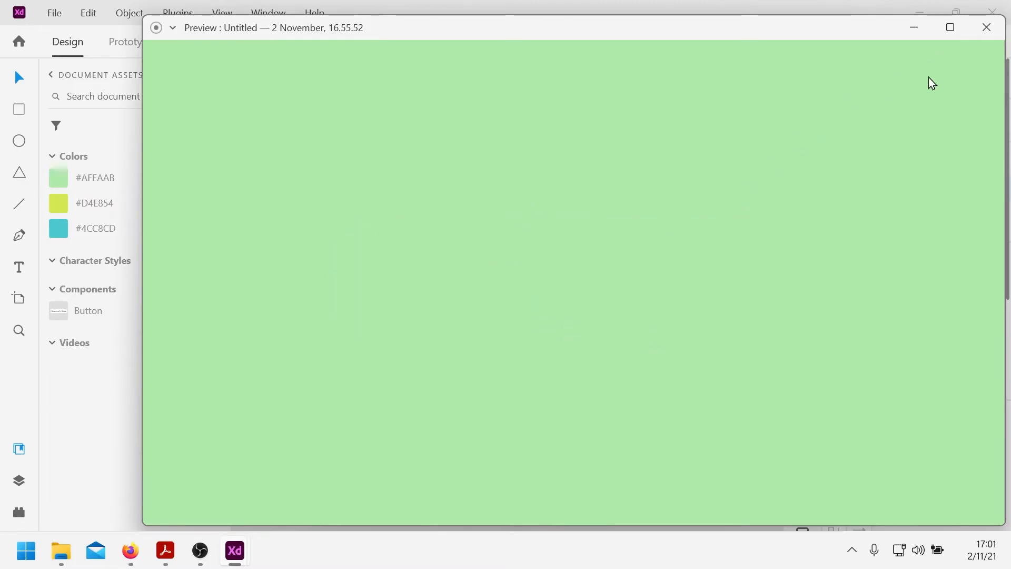
click(987, 27)
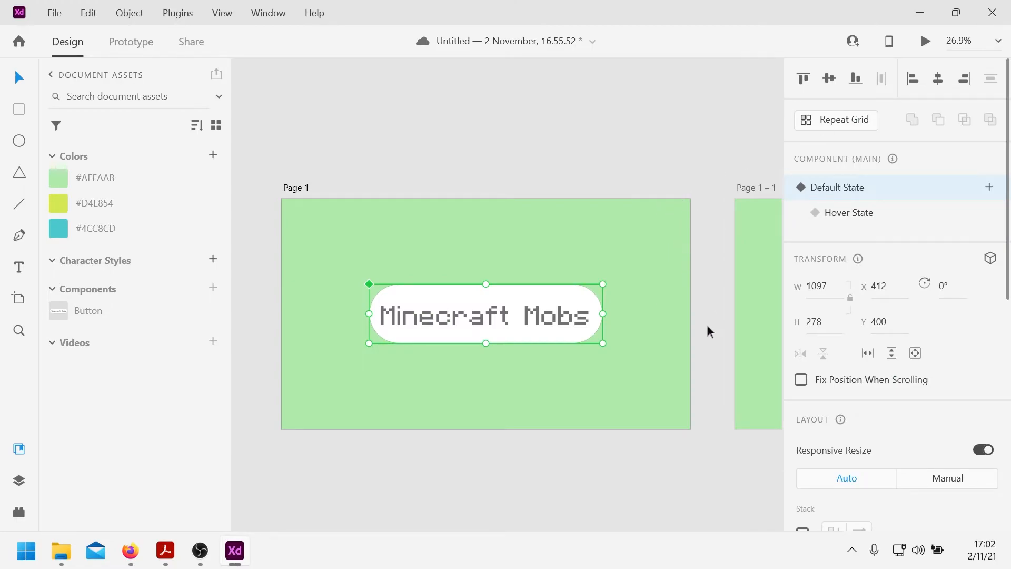
- Import the Minecraft pig image onto the Page 1 – 1 artboard at about X 461 and Y 477
drag(738, 321, 291, 328)
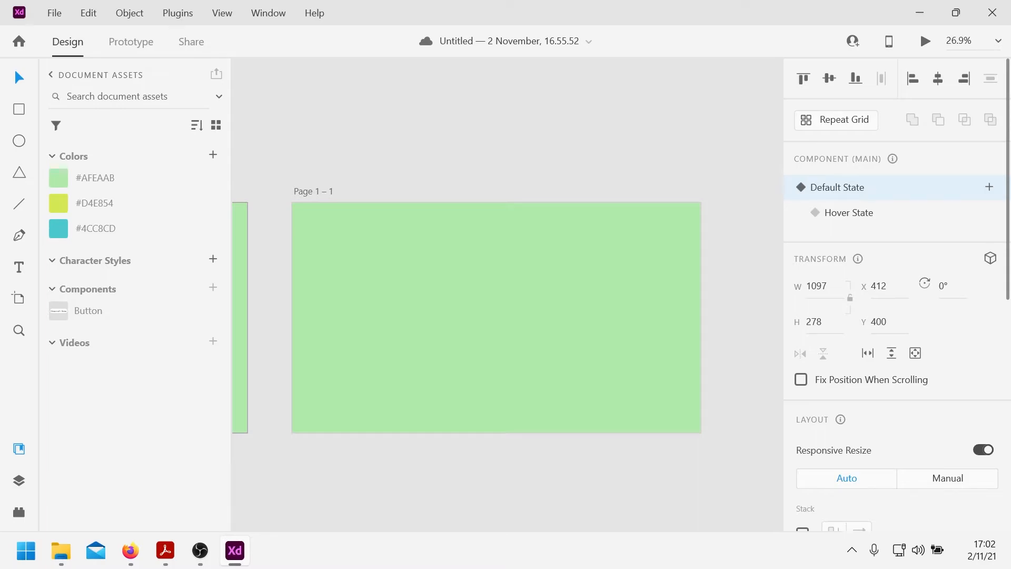
drag(968, 279, 391, 304)
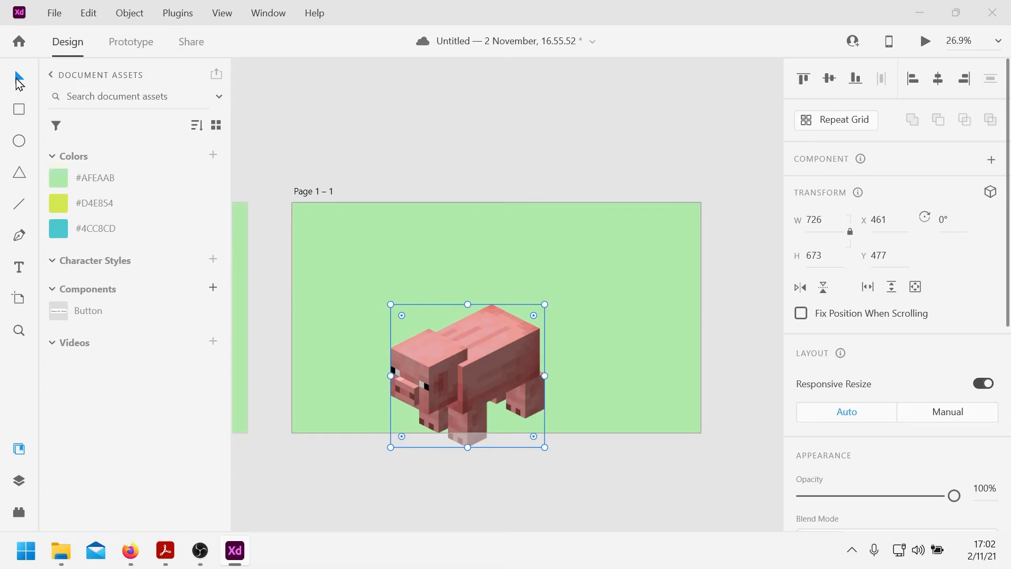
- Scale the pig image on Page 1 – 1 down to about 454 × 421 and place it at about X 246, Y 200
click(19, 481)
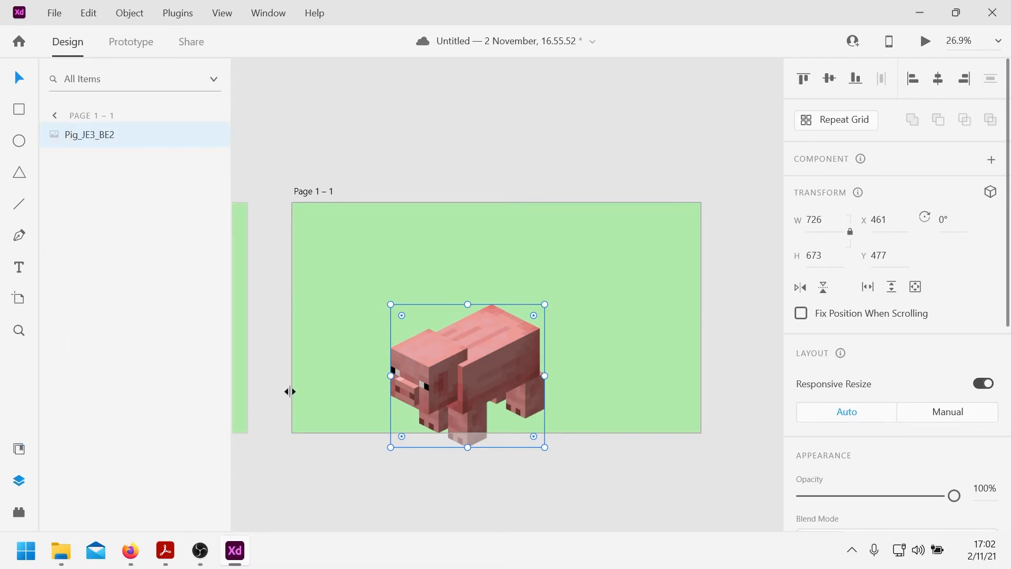
right_click(447, 374)
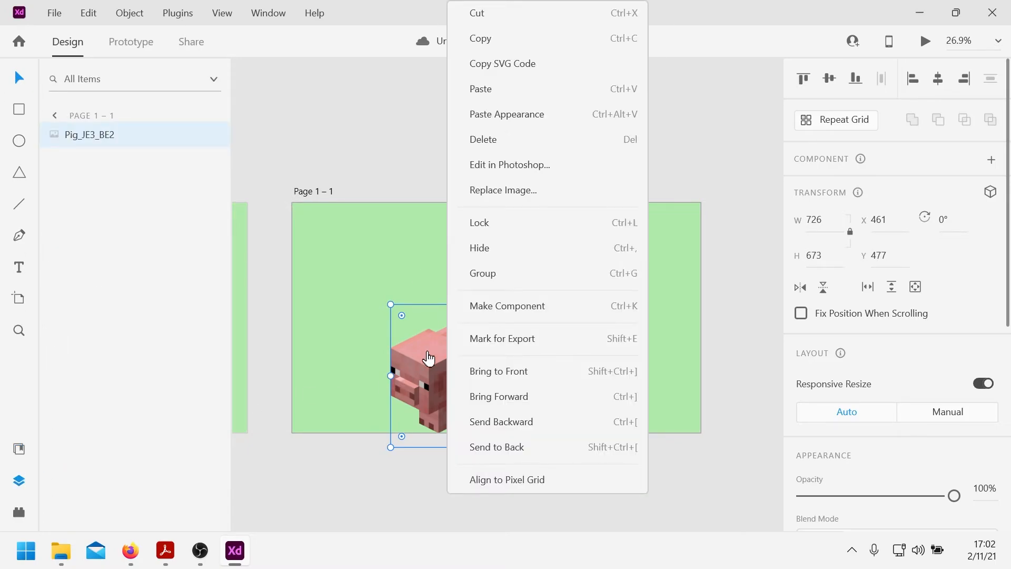
click(375, 8)
drag(475, 352, 426, 281)
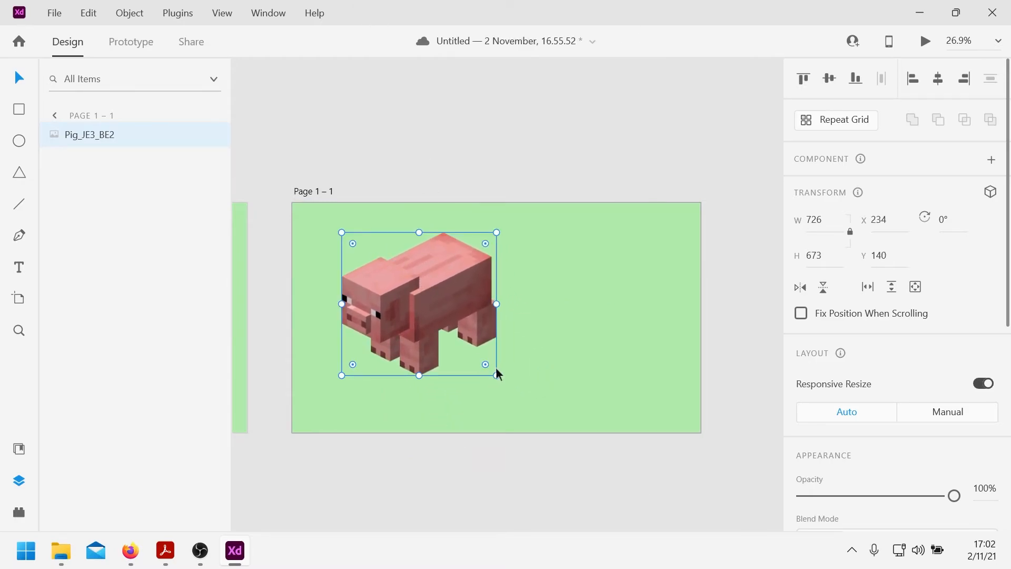
drag(496, 374, 439, 325)
mouse_move(412, 284)
mouse_down()
mouse_move(404, 300)
mouse_move(417, 296)
mouse_up()
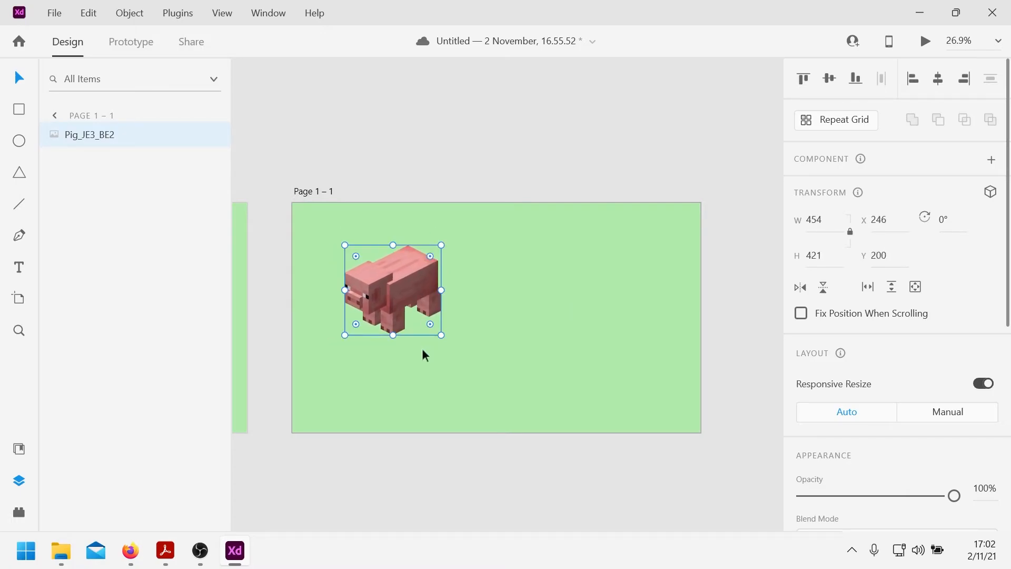
- Add the text label Pig below the pig image, scaled down to about size 147, at about X 345, Y 669
click(21, 271)
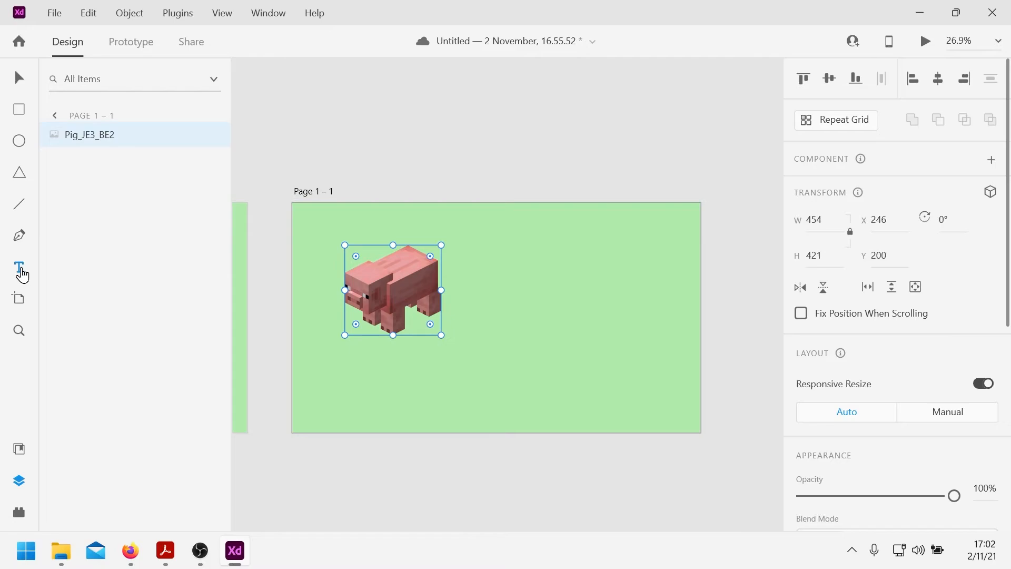
click(396, 365)
text(Pig)
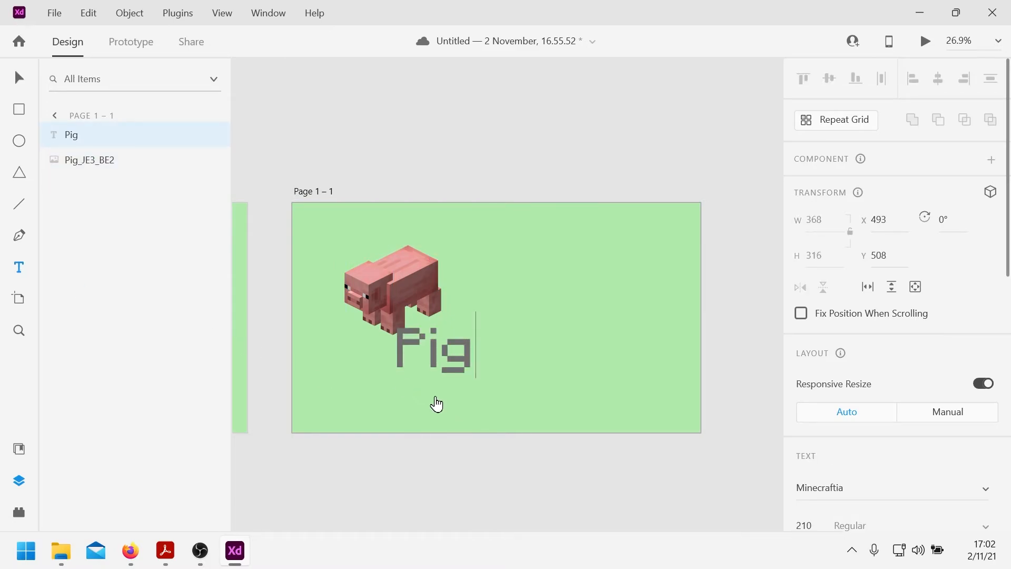
key(ctrl+a)
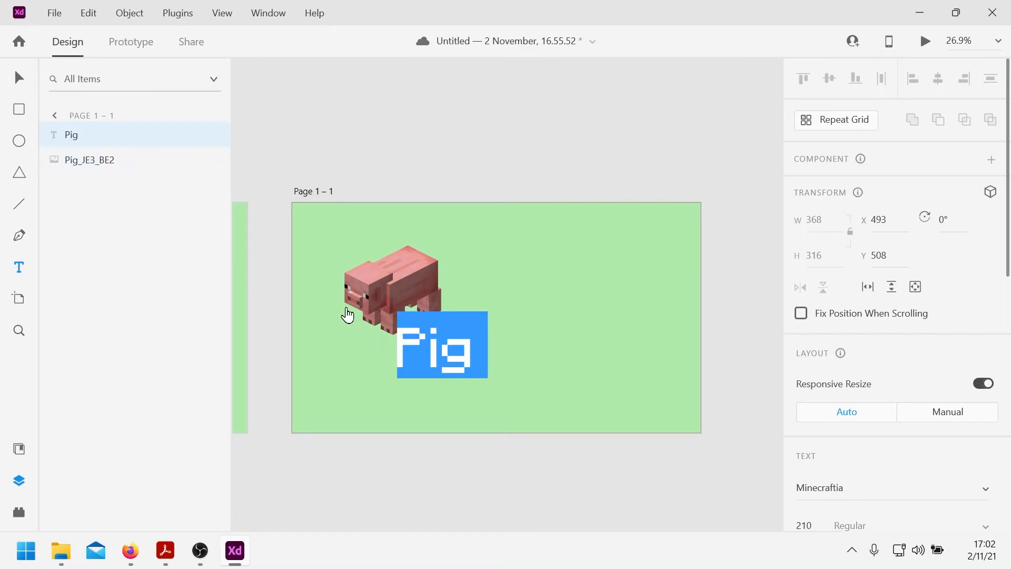
key(Escape)
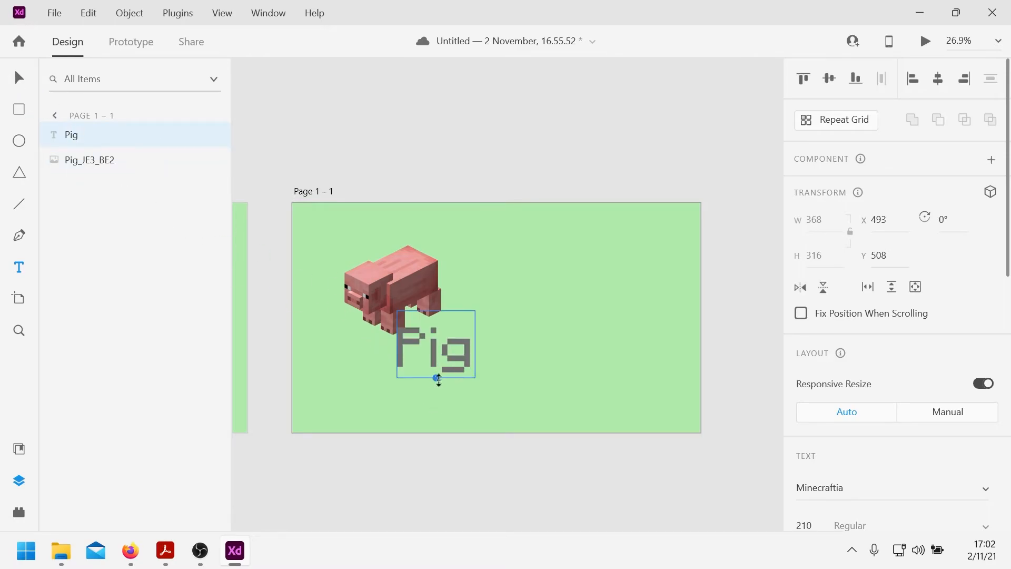
drag(438, 377, 386, 375)
click(391, 350)
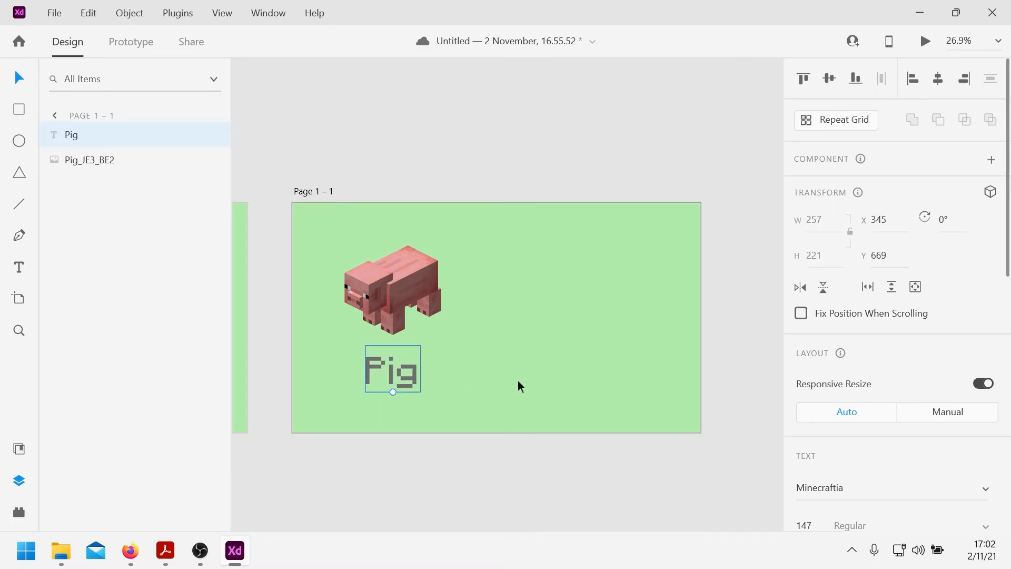
- Group the pig image with its text label and rename the group Pig Group
scroll(518, 379, left, 4)
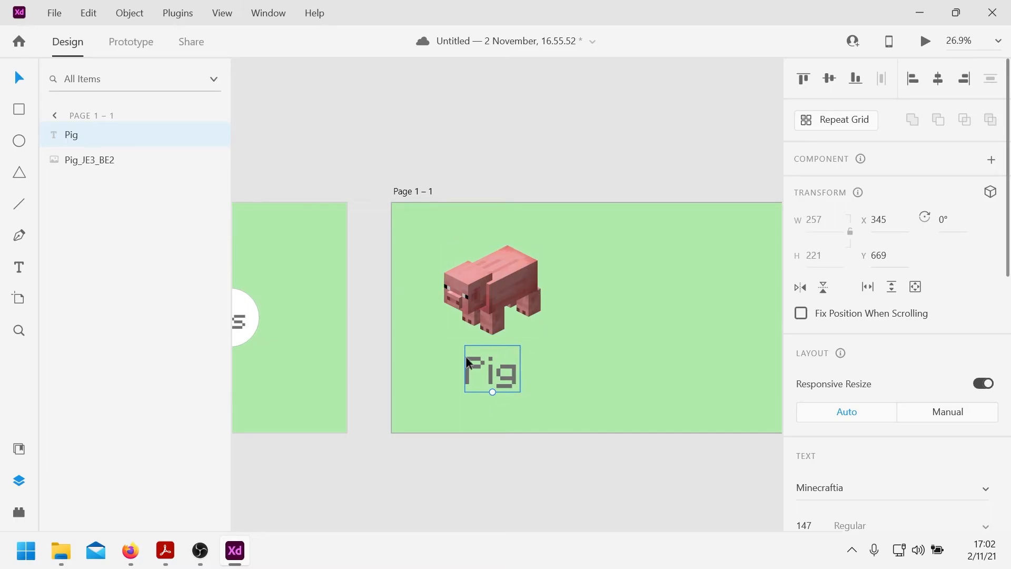
shift+click(483, 319)
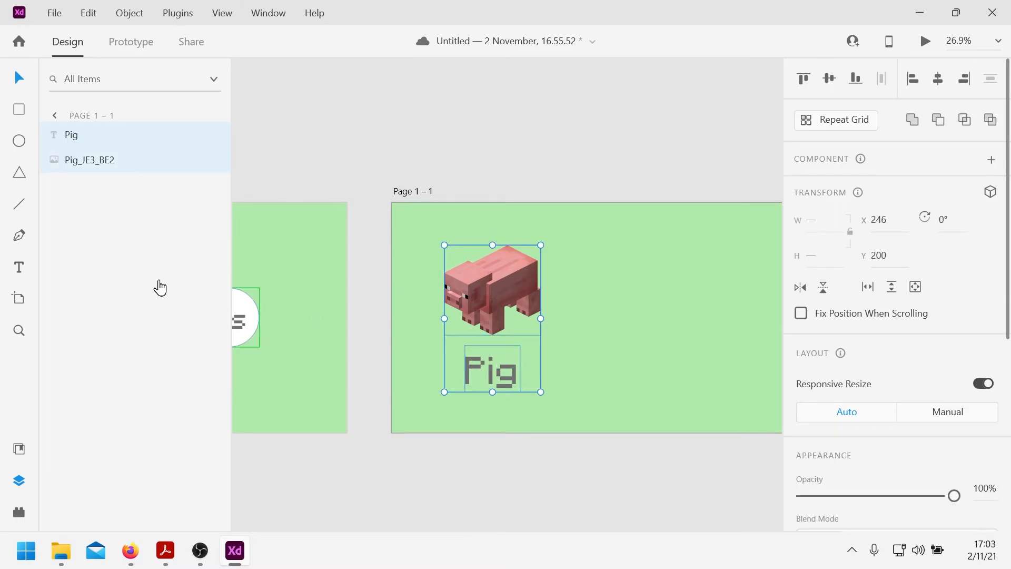
key(ctrl+g)
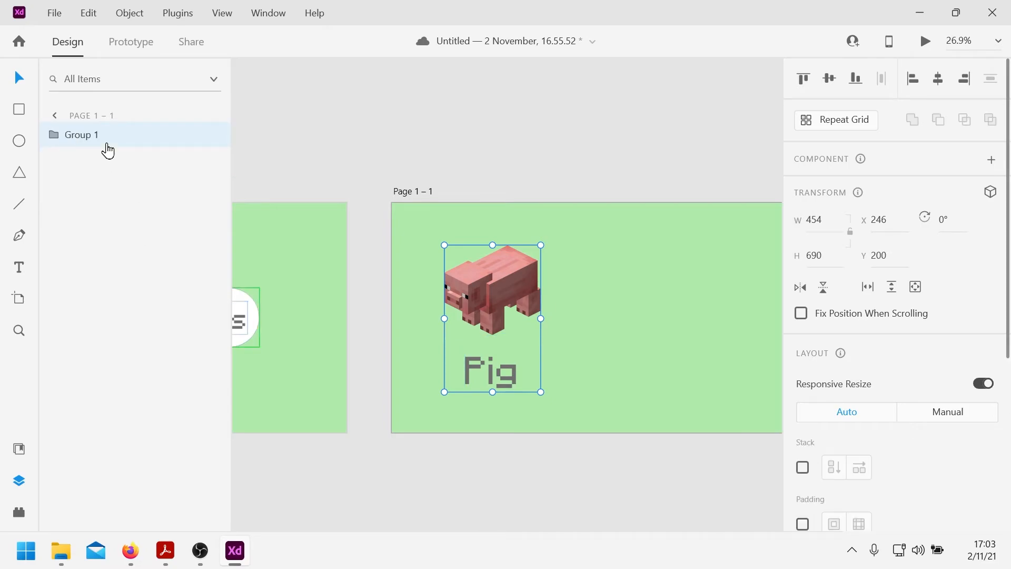
right_click(80, 138)
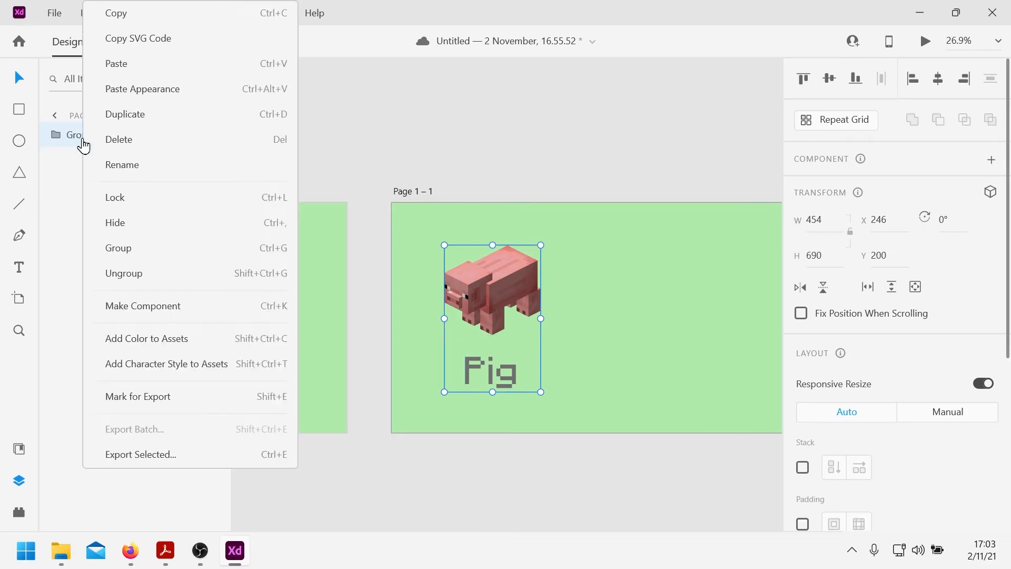
click(117, 164)
text(Pig Group)
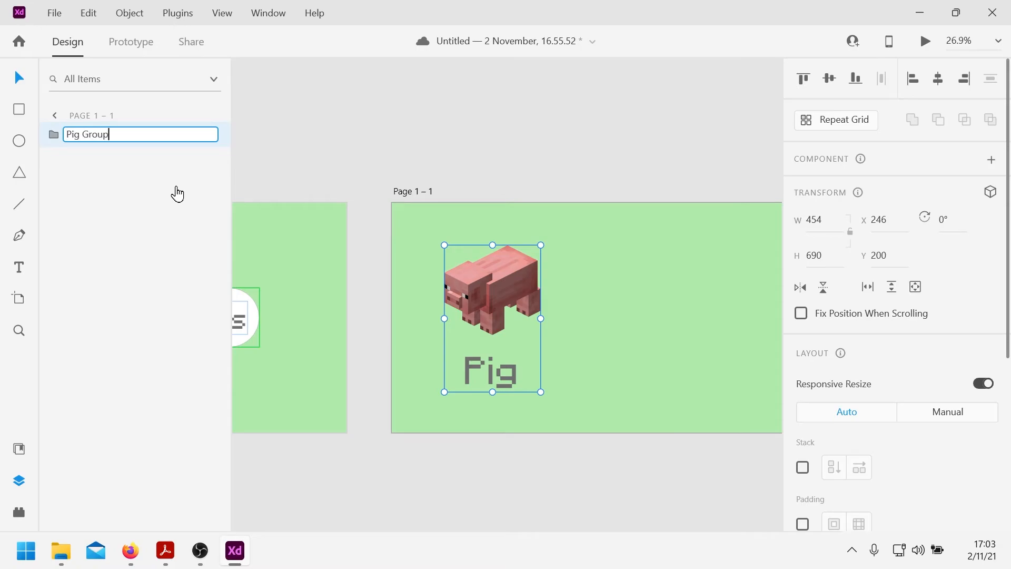
key(Return)
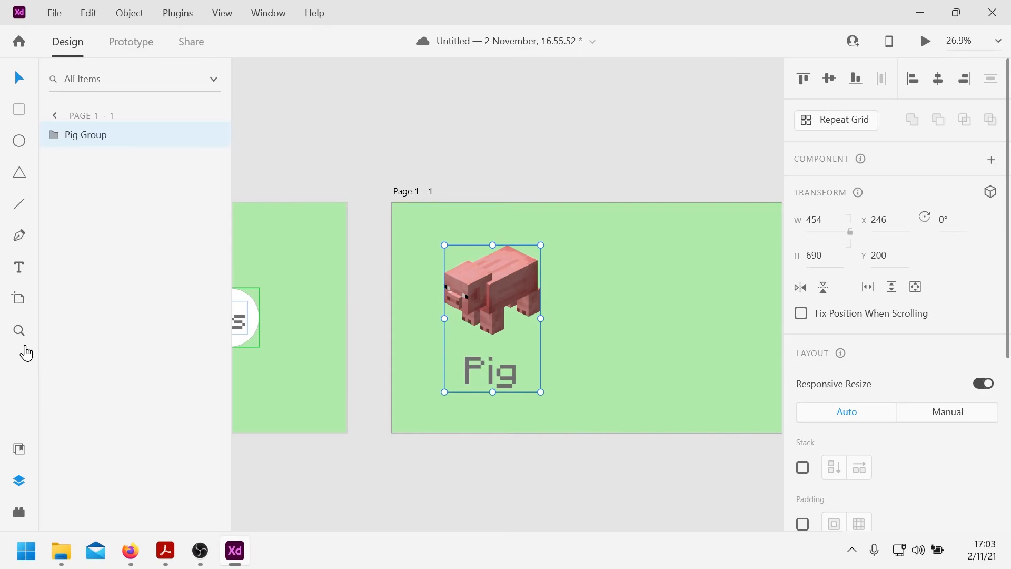
- Make the Pig Group a component in the document assets
click(14, 452)
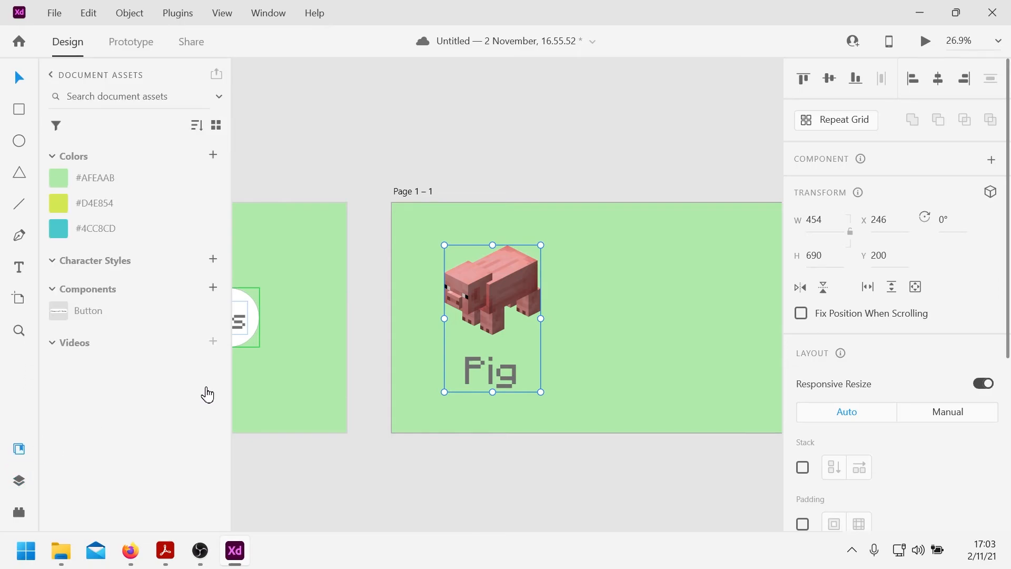
click(213, 287)
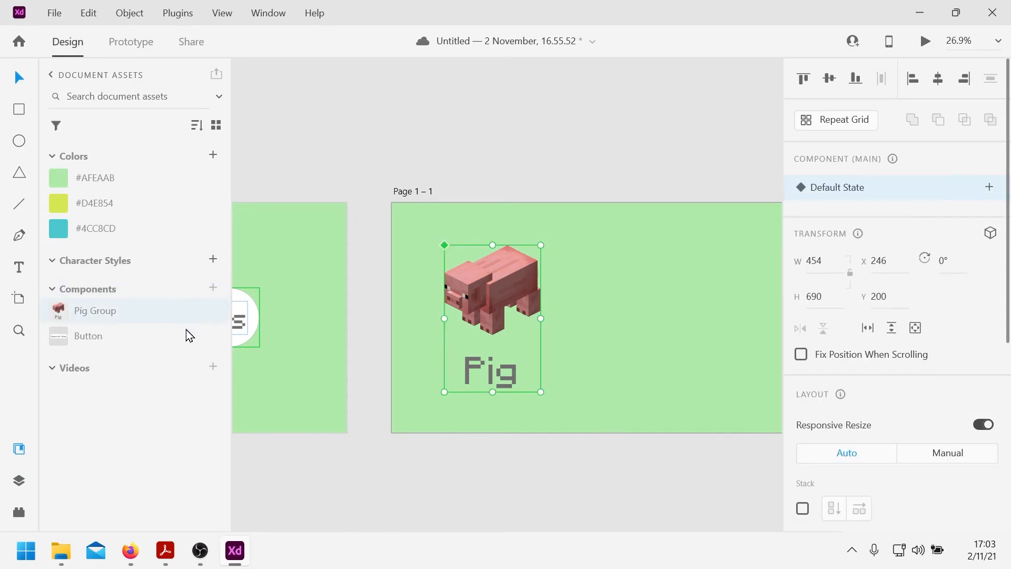
right_click(107, 317)
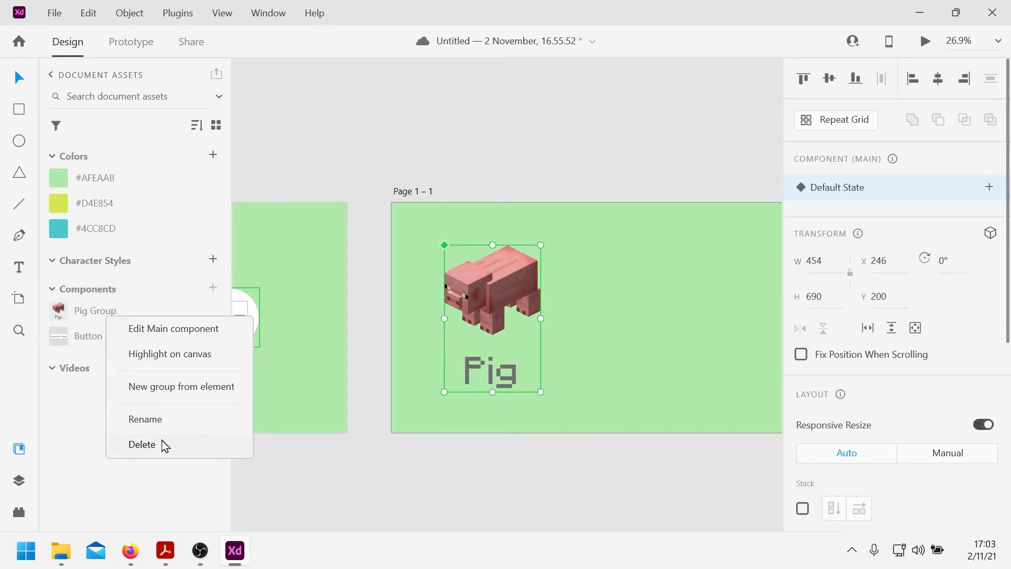
click(82, 468)
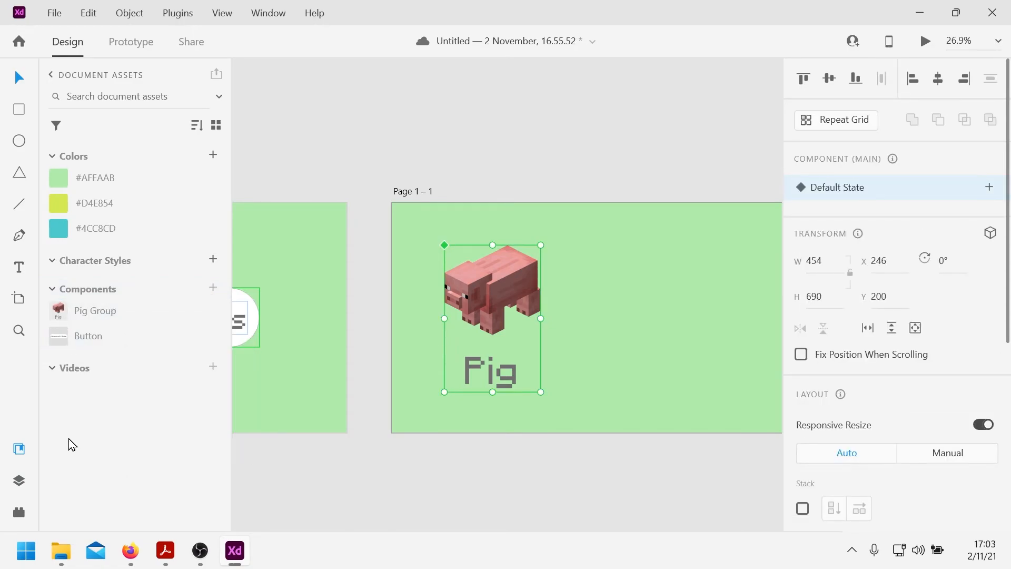
- Turn the Pig Group into a Repeat Grid about 1311 wide, with two pigs side by side and a wider gap between them
scroll(634, 361, right, 5)
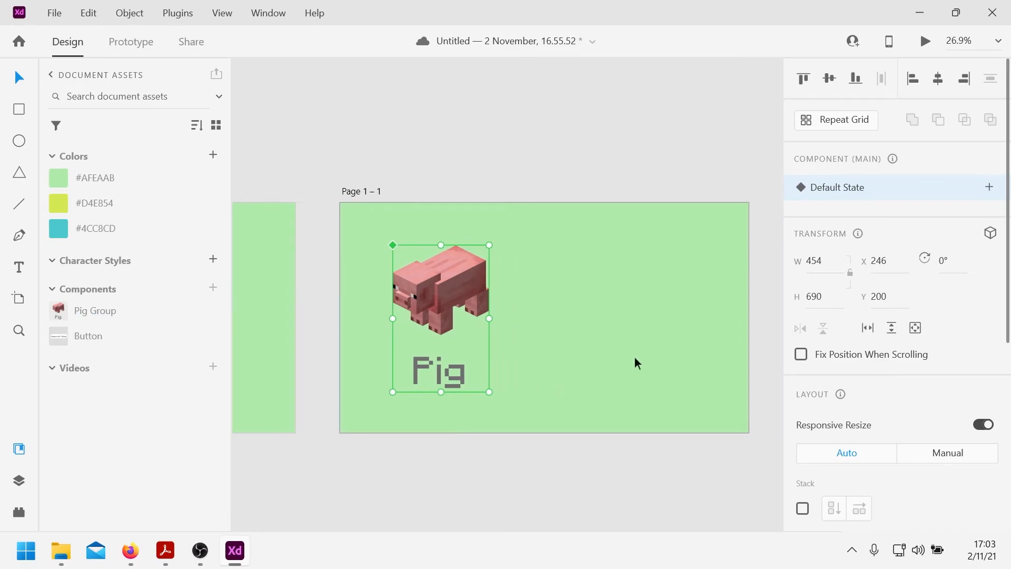
click(844, 121)
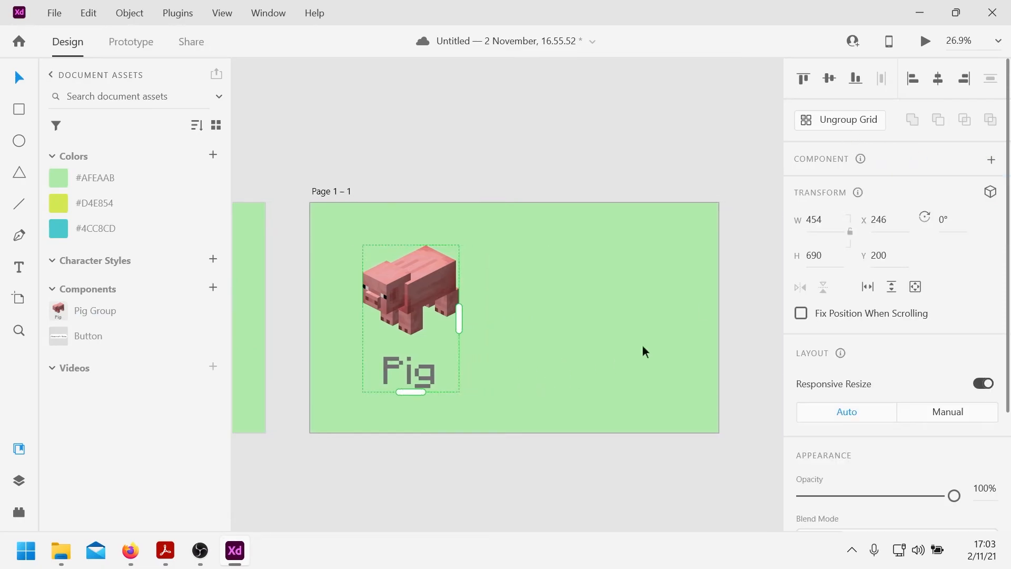
drag(460, 318, 603, 324)
drag(489, 392, 486, 328)
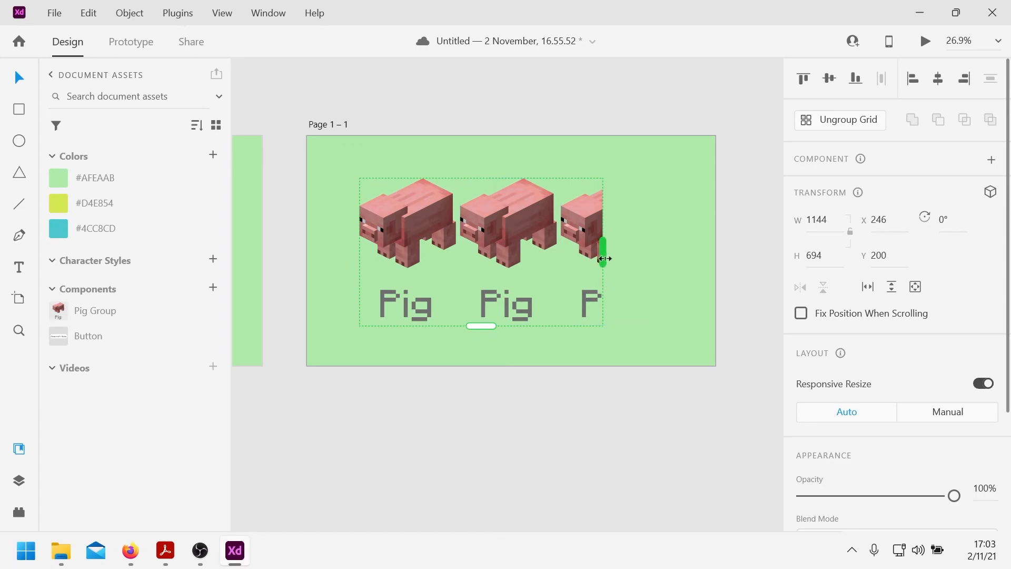
drag(603, 258, 628, 255)
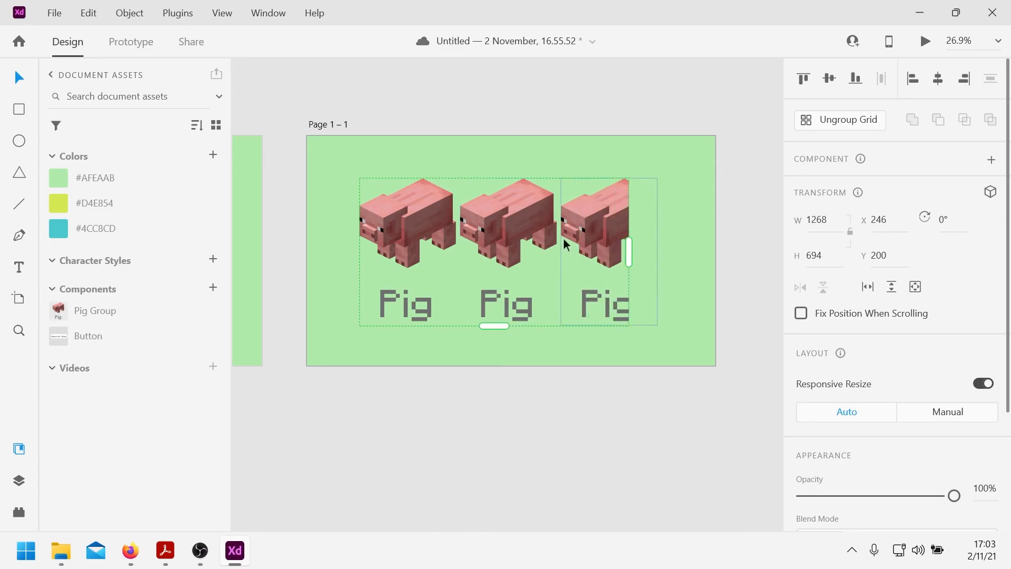
mouse_move(459, 246)
mouse_down()
mouse_move(585, 255)
mouse_move(424, 265)
mouse_move(567, 254)
mouse_move(468, 252)
mouse_up()
mouse_move(306, 234)
mouse_down()
mouse_move(346, 235)
mouse_move(298, 247)
mouse_up()
click(495, 266)
drag(465, 271, 491, 279)
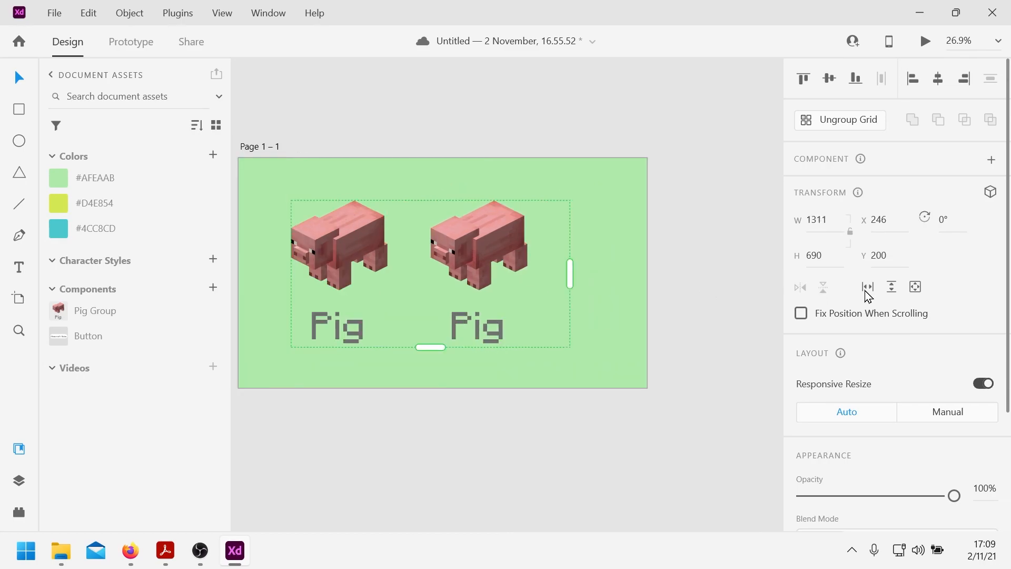
- Replace the second pig's image in the grid with the cow image and change its label to Cow
drag(840, 329, 478, 266)
double_click(480, 330)
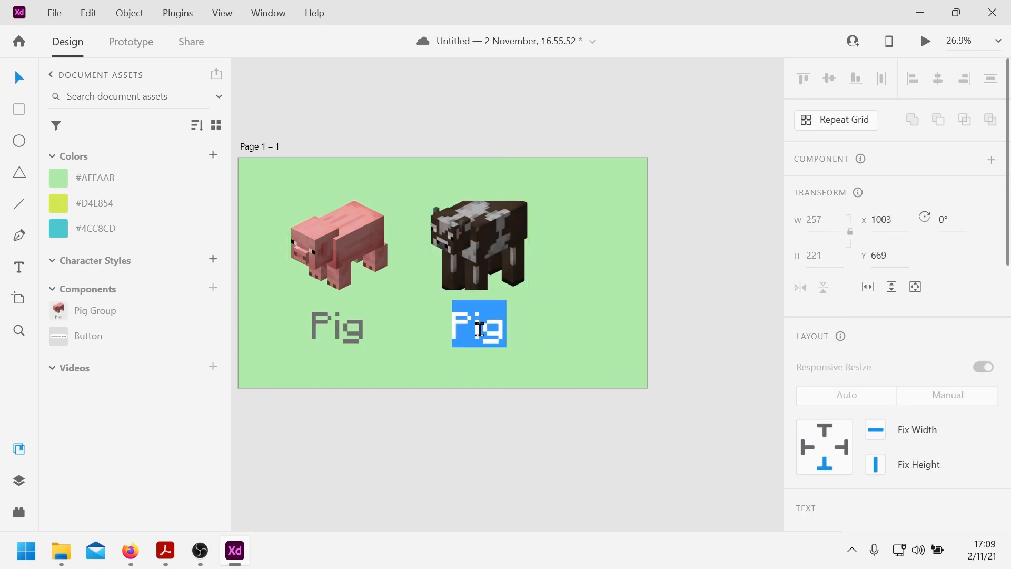
text(Cow)
key(BackSpace)
key(BackSpace)
text(ow)
key(Escape)
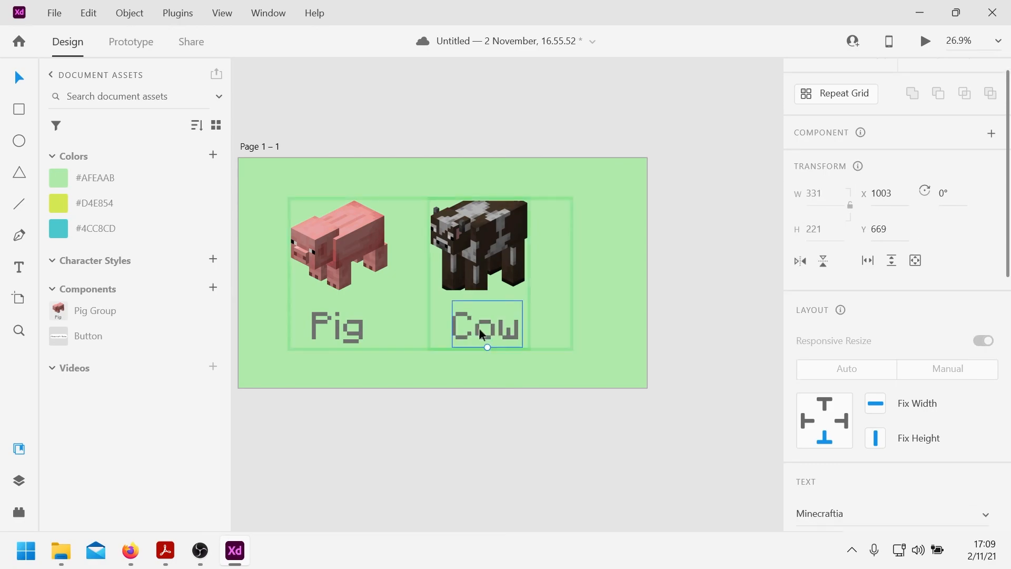
key(Escape)
key(Escape)
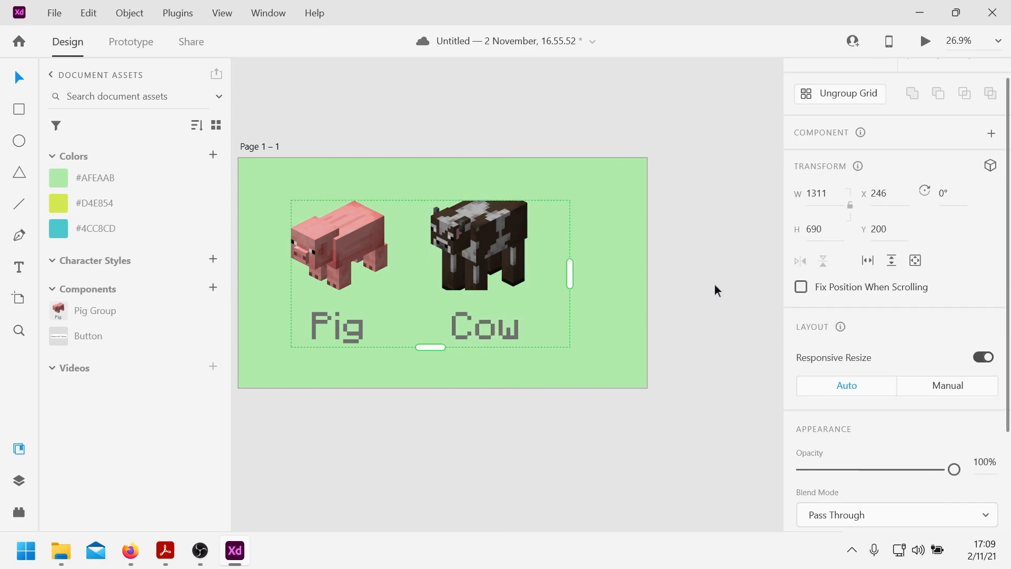
- Ungroup the grid and turn the Pig and Cow pair into a new Repeat Grid extended horizontally to about 3130 wide
click(826, 100)
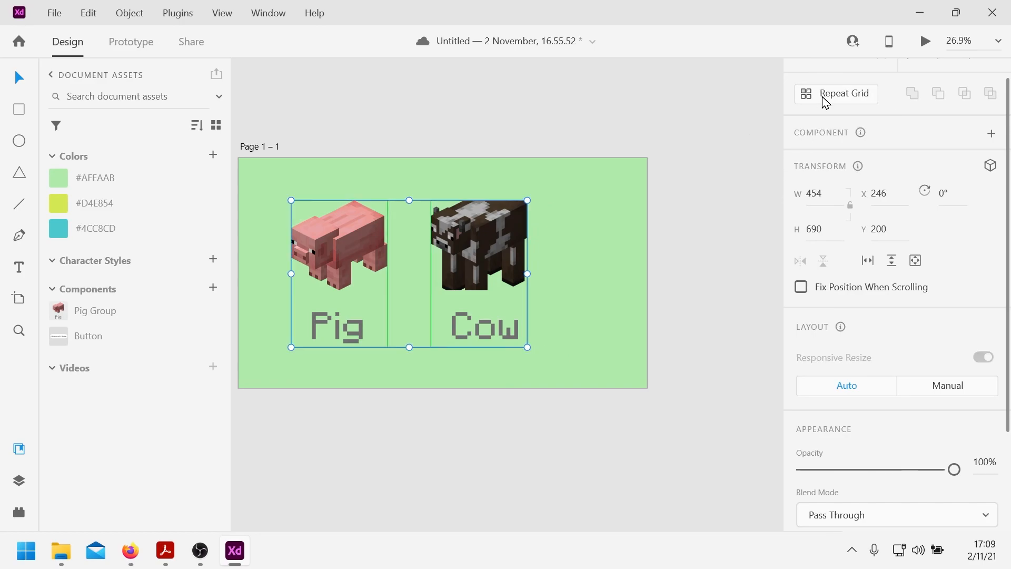
click(835, 99)
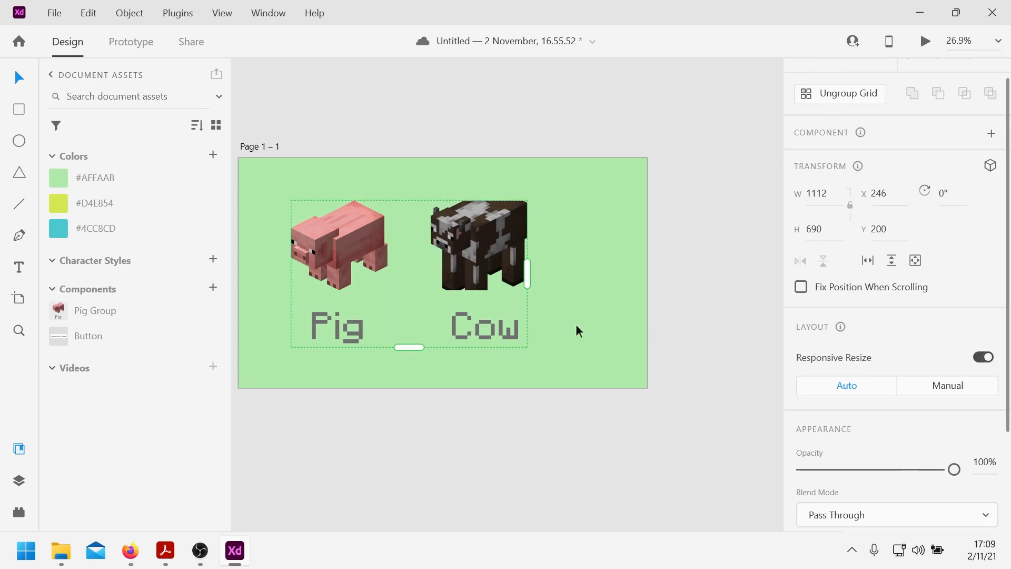
drag(530, 275, 719, 295)
drag(360, 243, 399, 254)
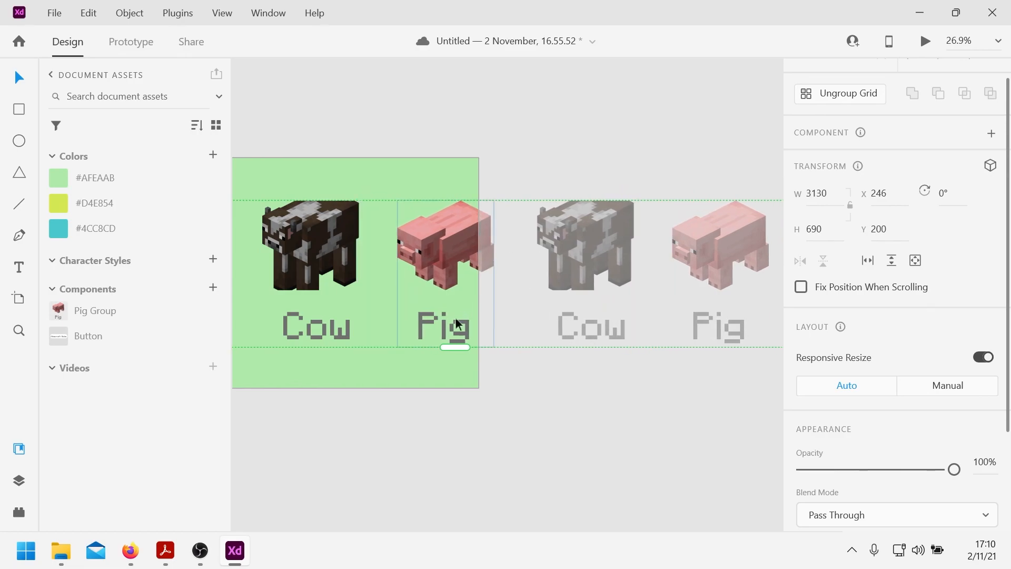
- Extend the Repeat Grid downward to about 1336 high and adjust the gap between its rows
drag(461, 348, 455, 466)
drag(470, 348, 469, 367)
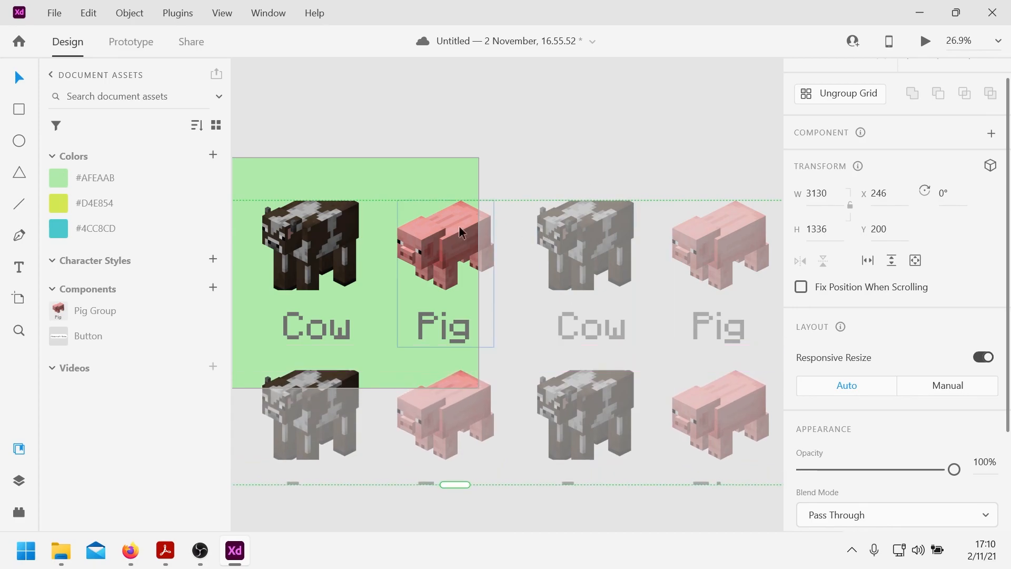
scroll(522, 298, left, 3)
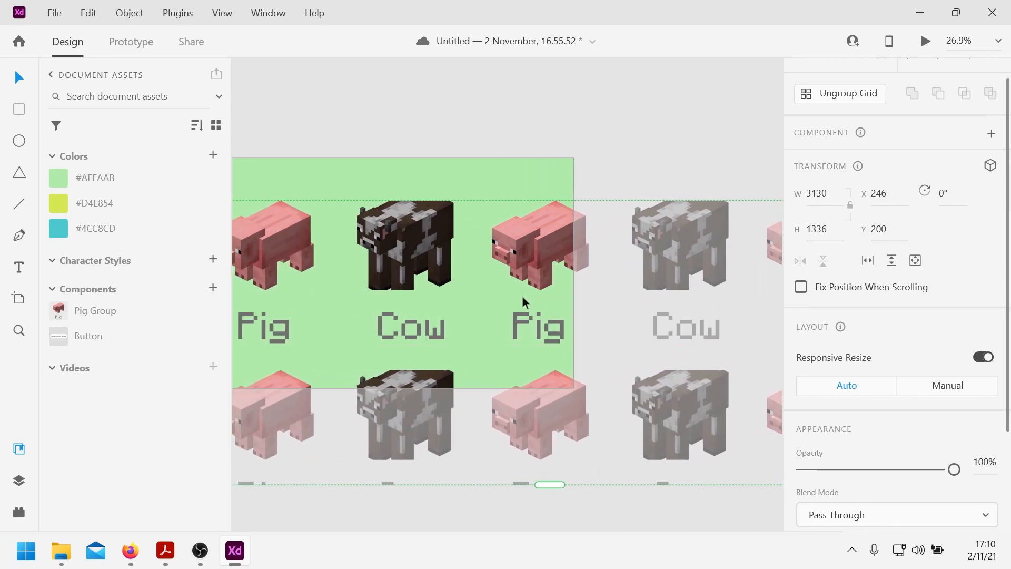
scroll(523, 298, down, 5)
scroll(523, 298, up, 2)
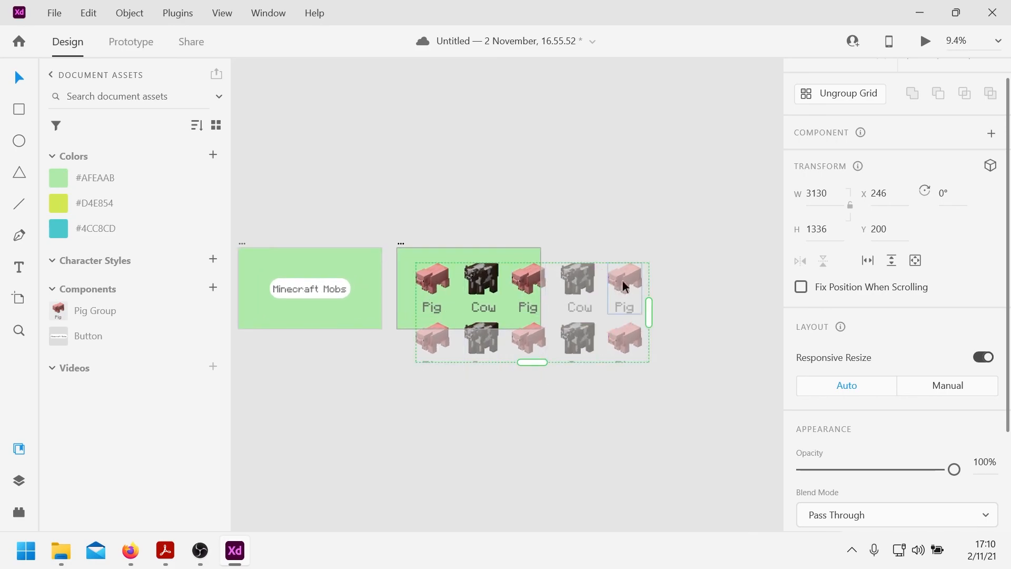